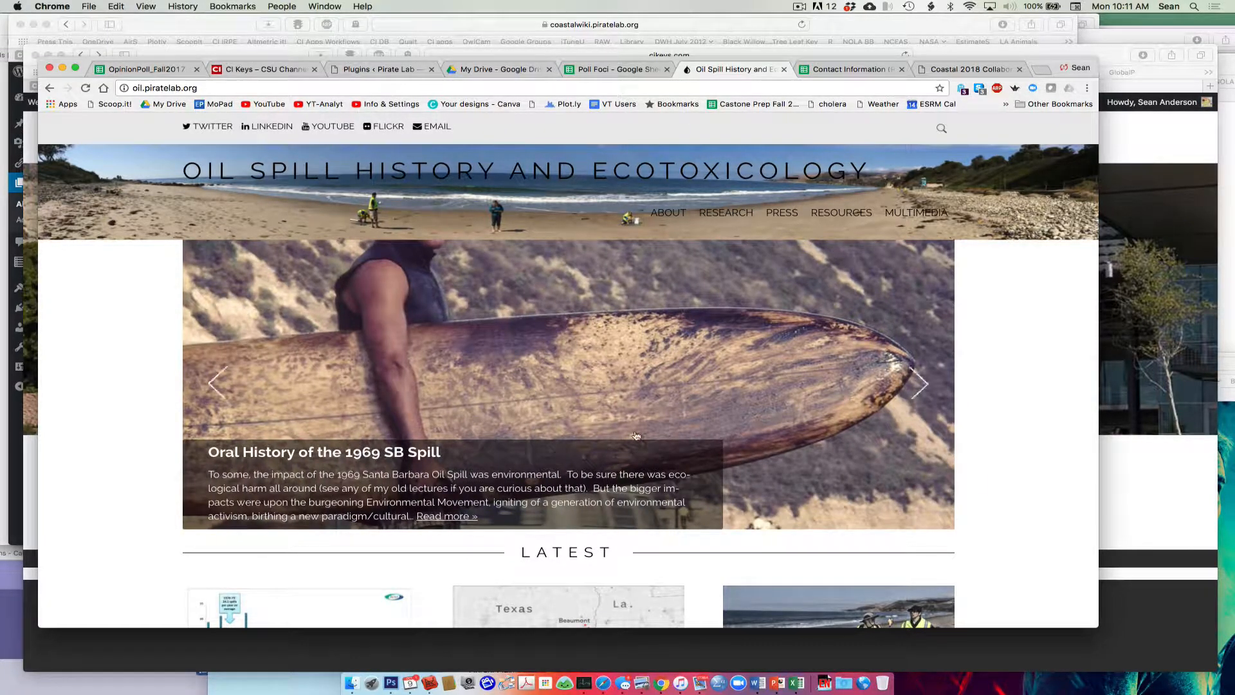
Switch to Safari and open the CI Keys dashboard
{"action": "left_click", "coordinate": [604, 681]}
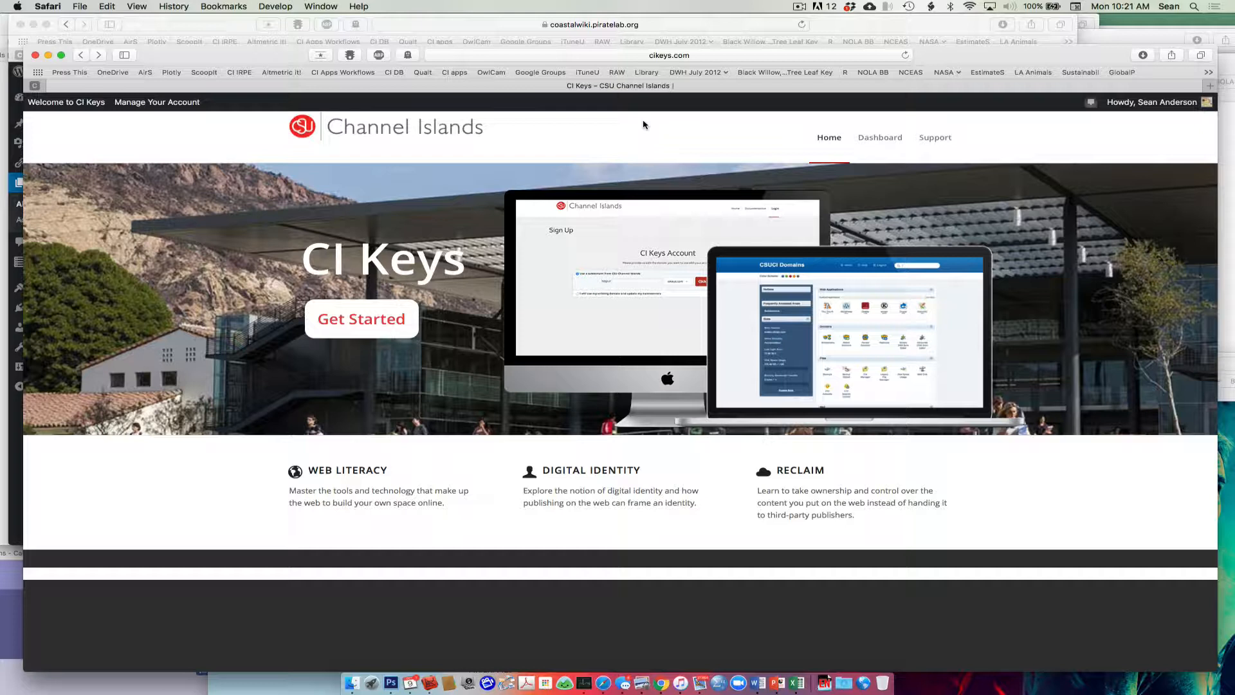
{"action": "left_click", "coordinate": [887, 146]}
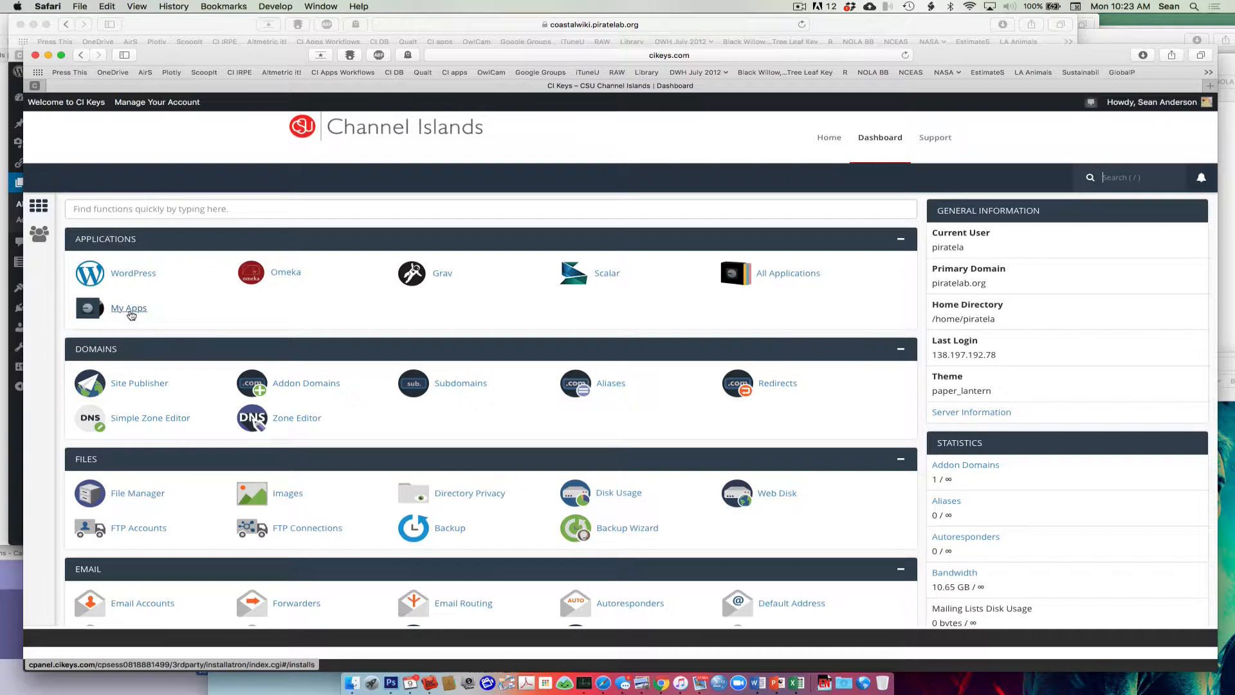
Look over the account's installed applications in My Apps and return to the dashboard
{"action": "left_click", "coordinate": [129, 309]}
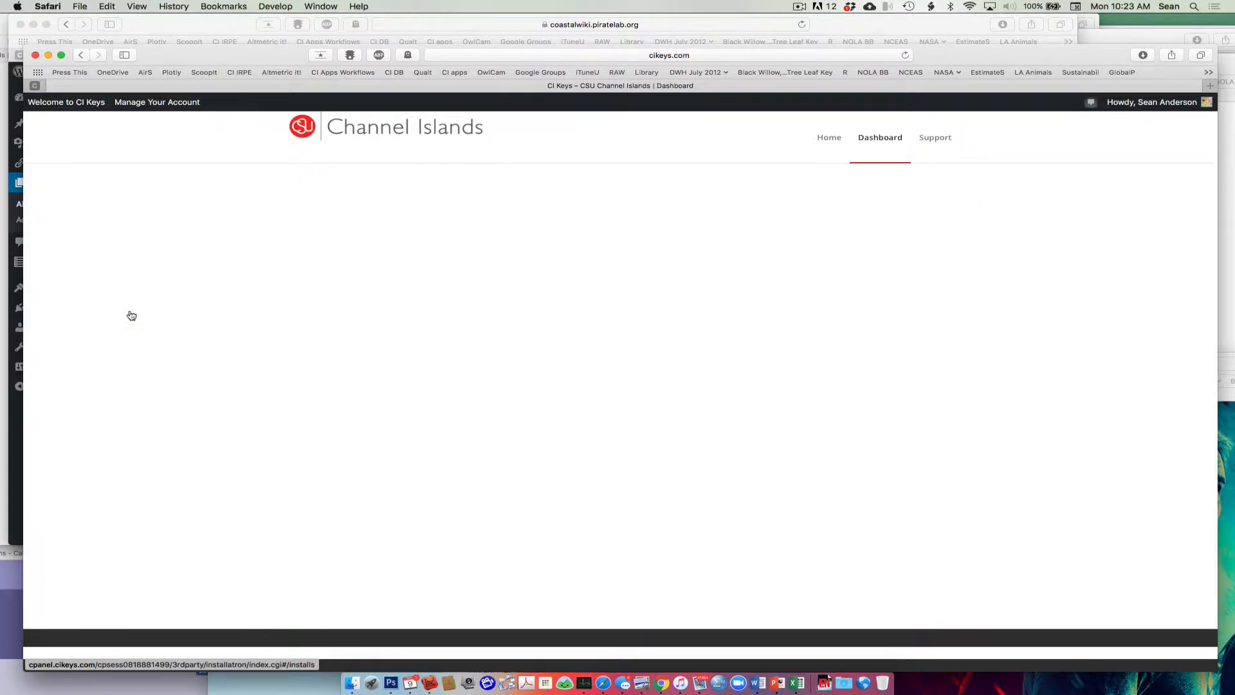
{"action": "scroll", "coordinate": [302, 364], "scroll_direction": "down", "scroll_amount": 10}
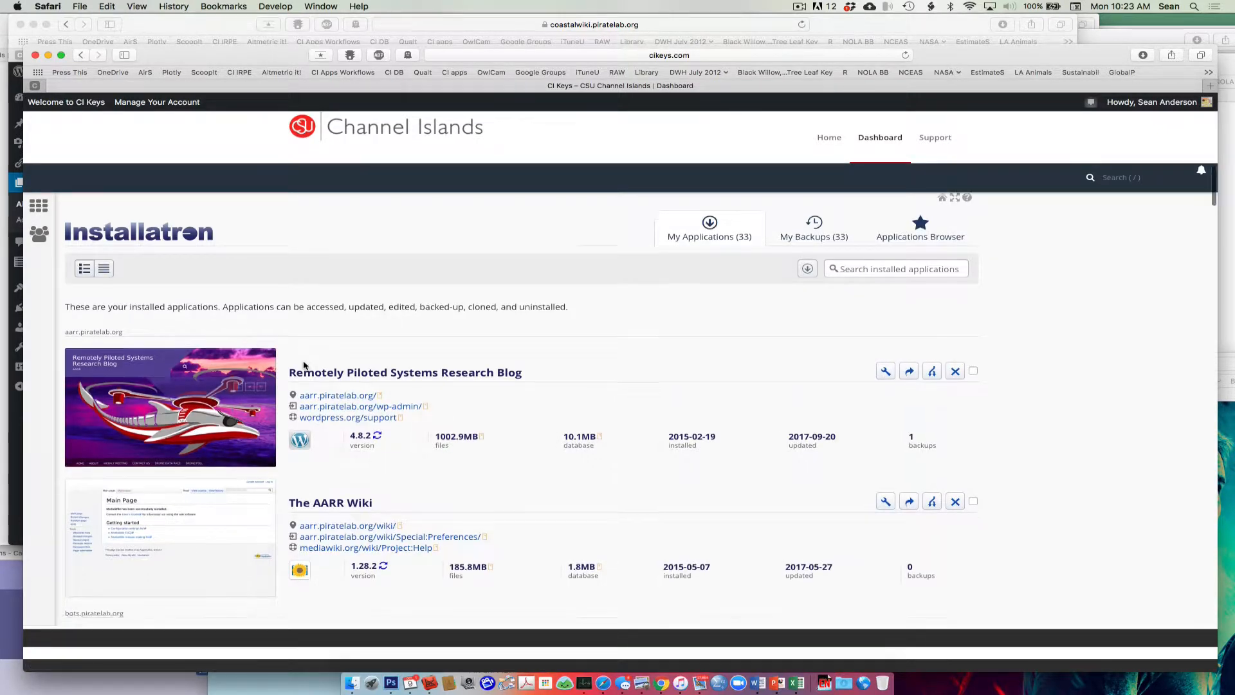
{"action": "scroll", "coordinate": [304, 365], "scroll_direction": "up", "scroll_amount": 12}
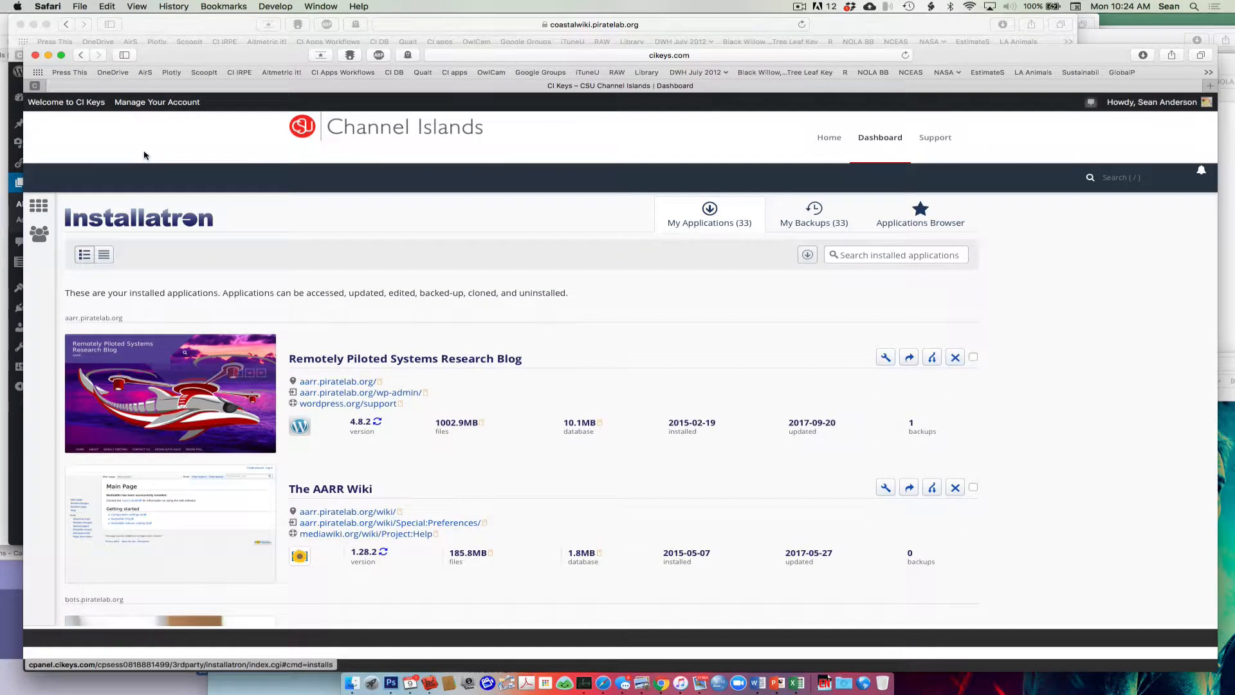
{"action": "left_click", "coordinate": [81, 56]}
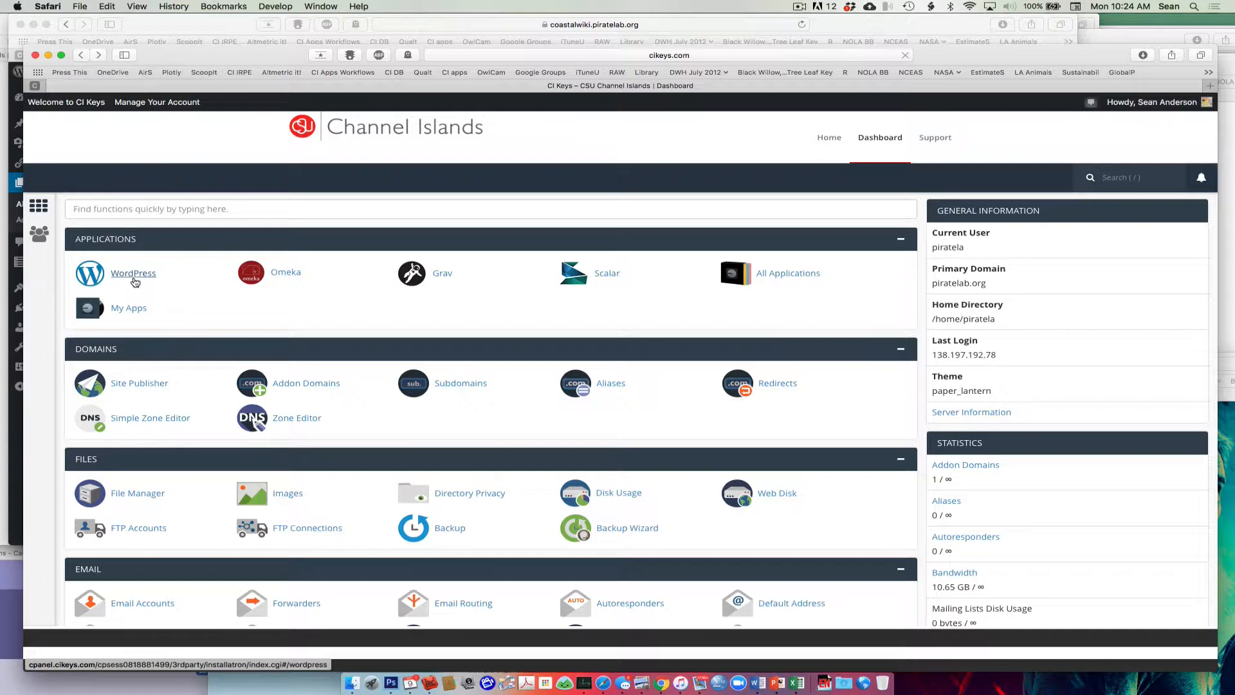
Open the WordPress application page in Installatron and start its install wizard
{"action": "left_click", "coordinate": [133, 274]}
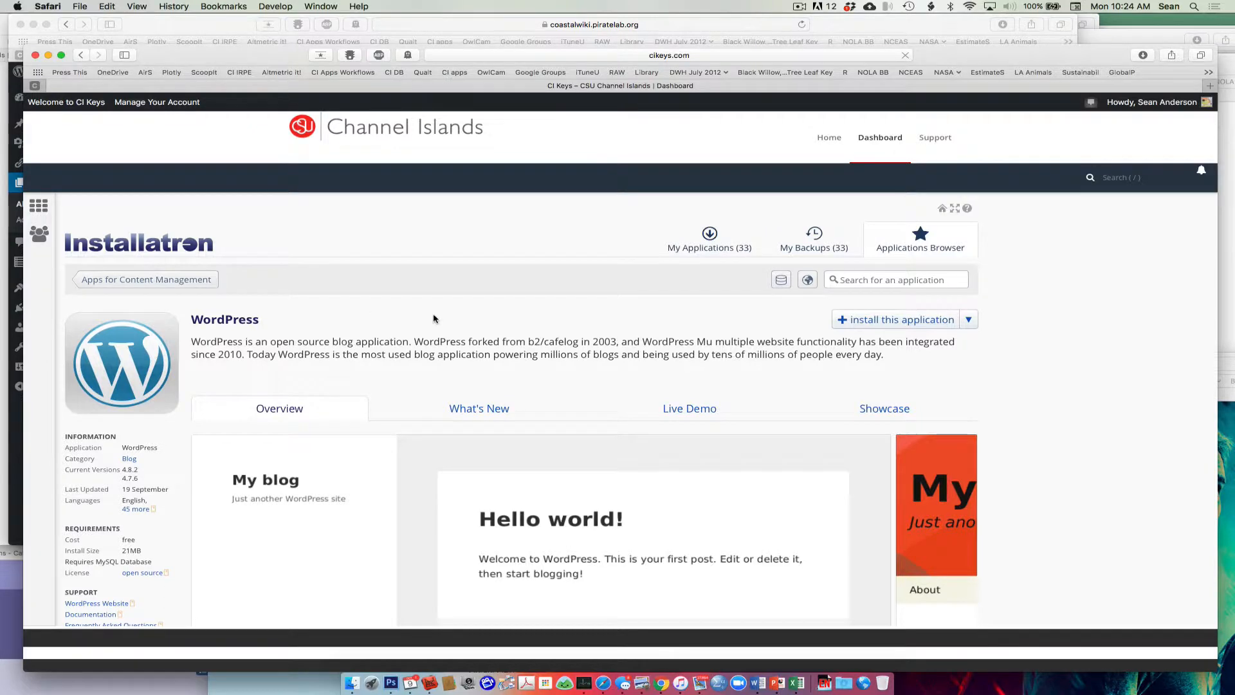
{"action": "scroll", "coordinate": [434, 318], "scroll_direction": "down", "scroll_amount": 15}
{"action": "scroll", "coordinate": [434, 318], "scroll_direction": "up", "scroll_amount": 15}
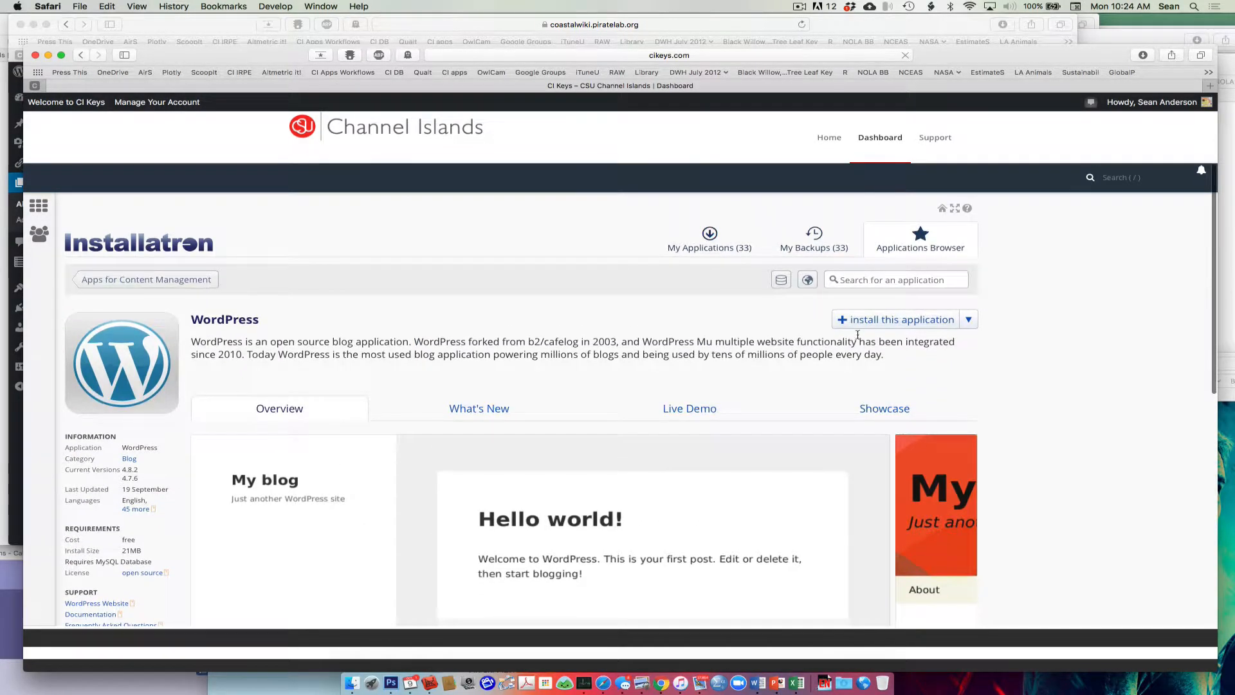
{"action": "left_click", "coordinate": [864, 326]}
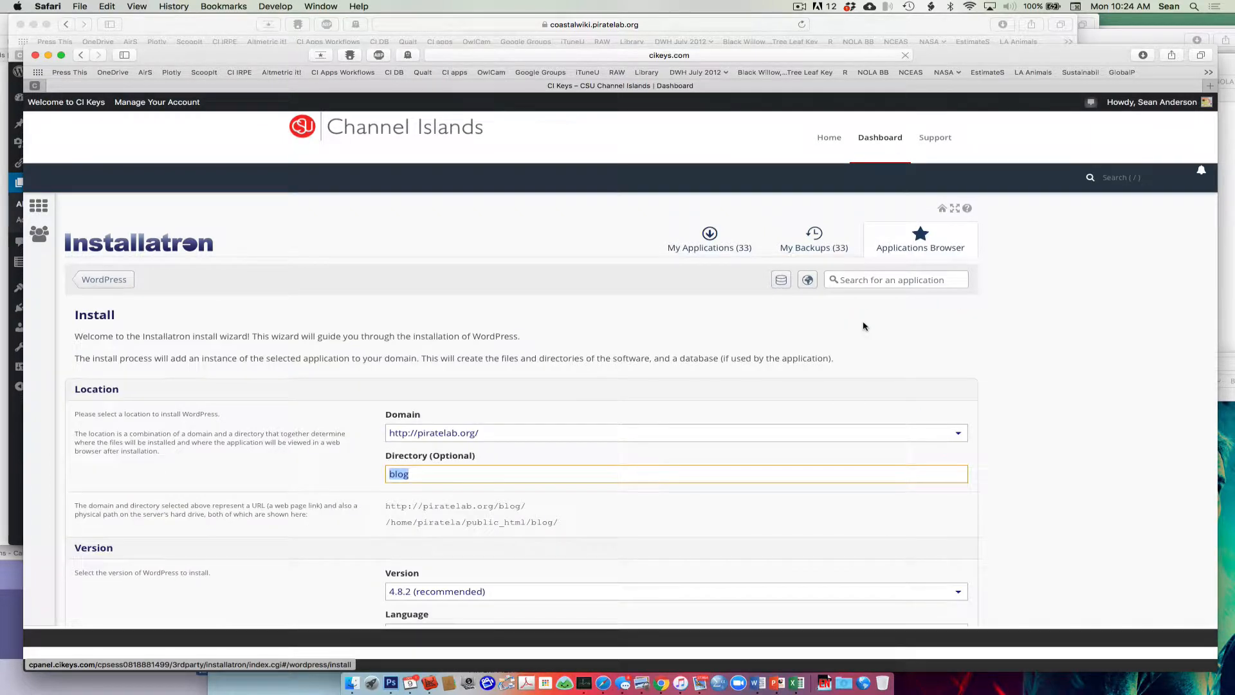
{"action": "left_click", "coordinate": [955, 435]}
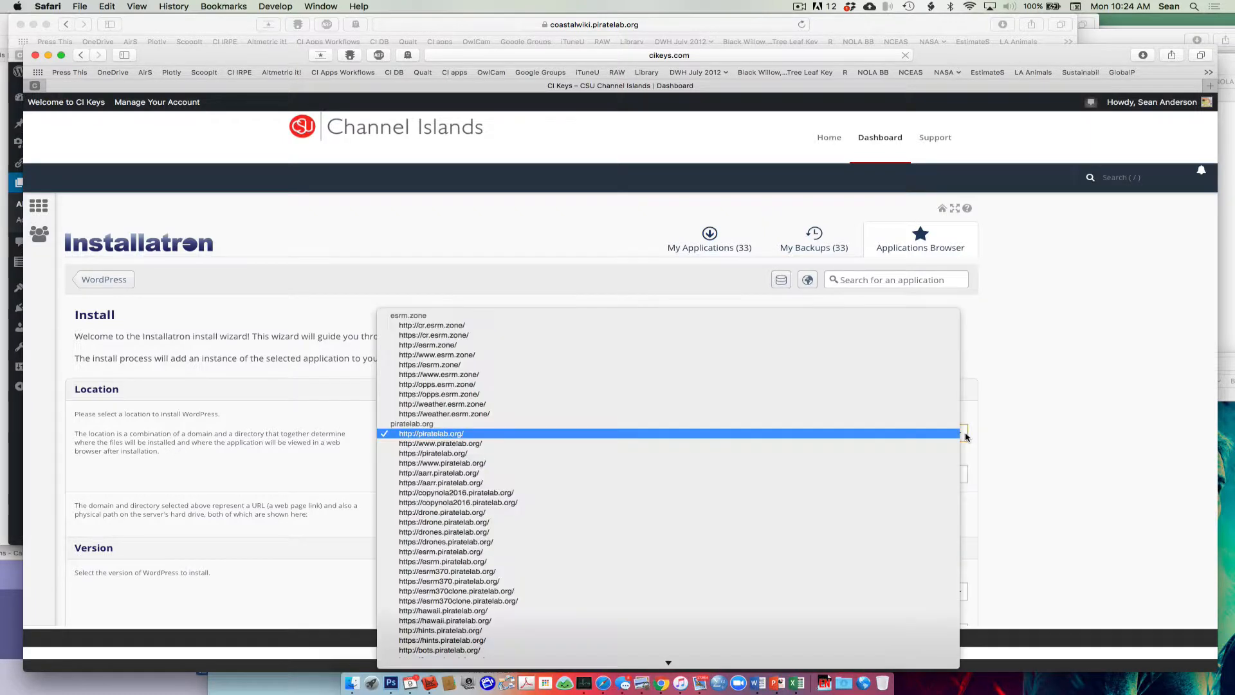
{"action": "left_click", "coordinate": [984, 437]}
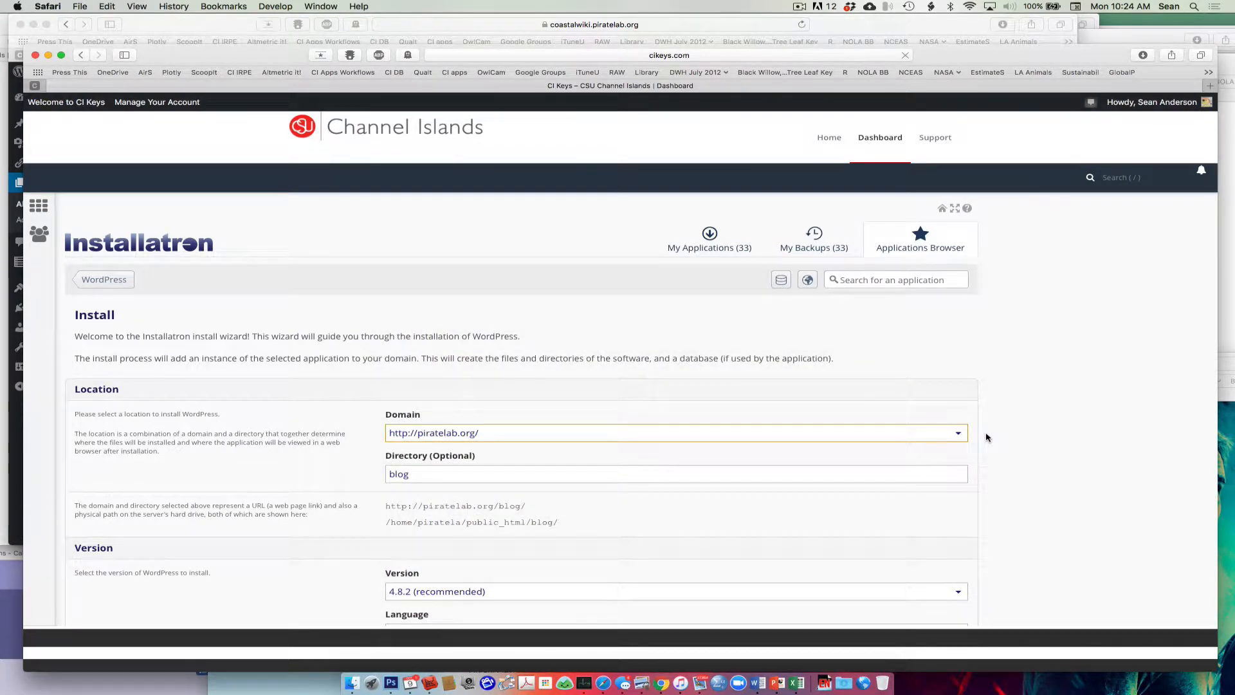
{"action": "left_click", "coordinate": [959, 434]}
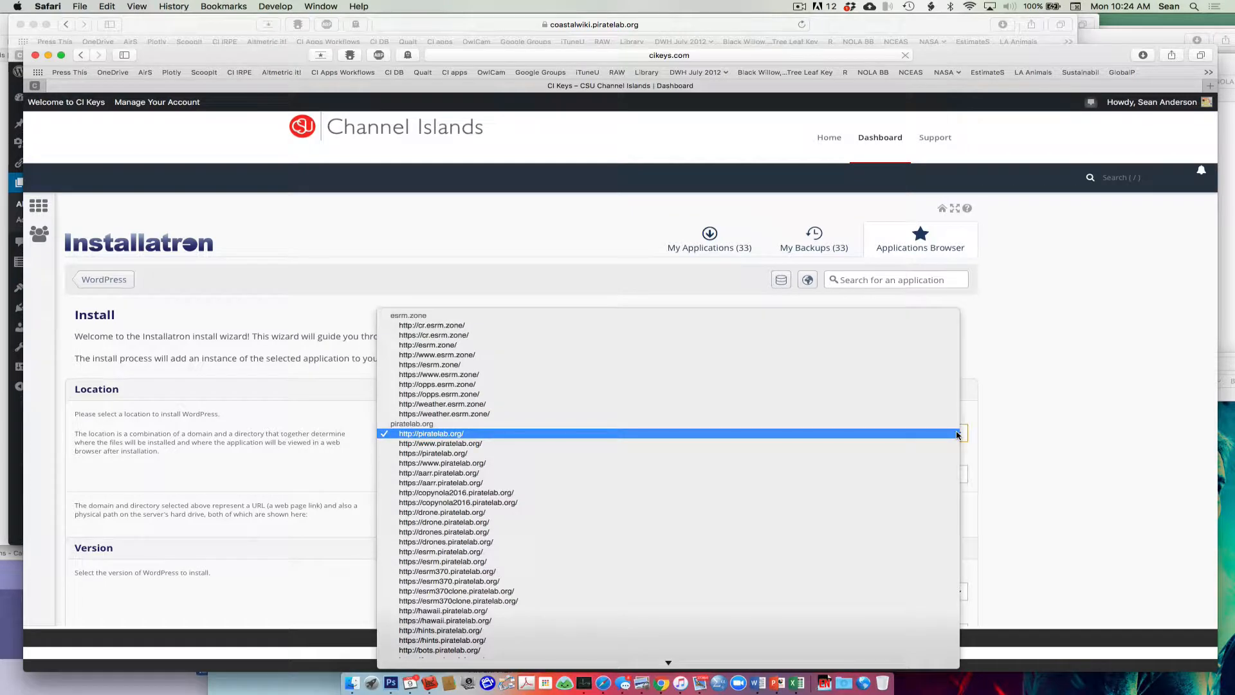
{"action": "scroll", "coordinate": [936, 471], "scroll_direction": "down", "scroll_amount": 10}
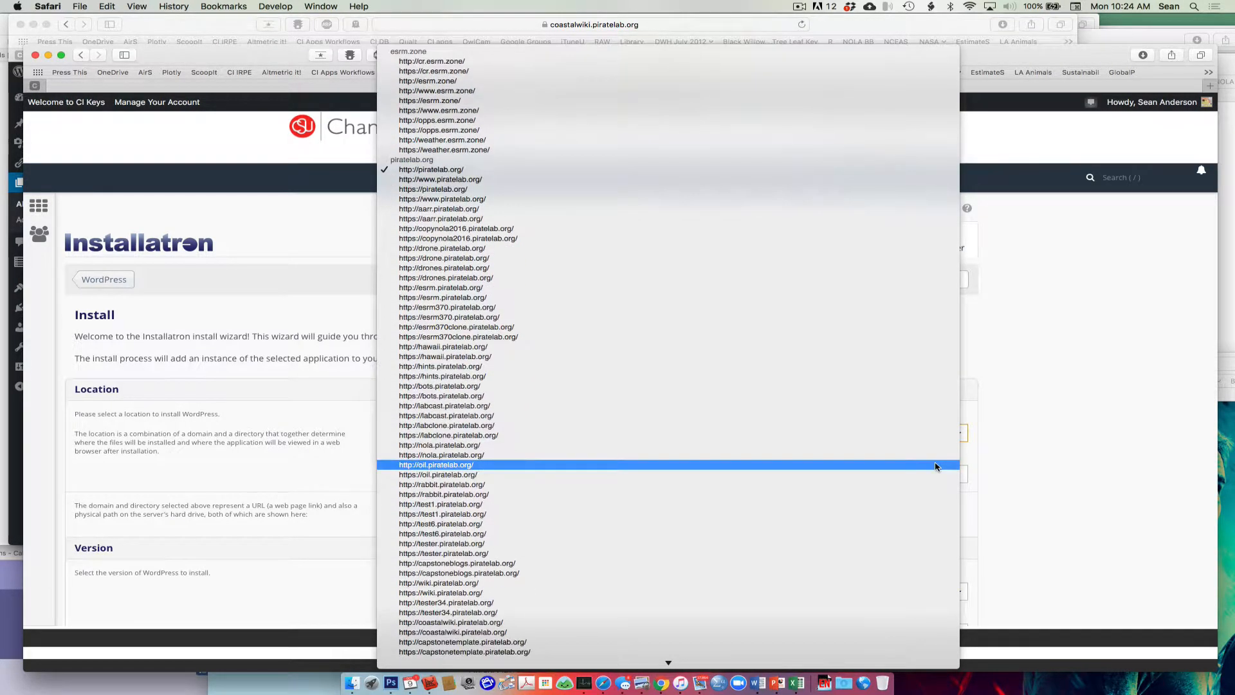
{"action": "left_click", "coordinate": [917, 537]}
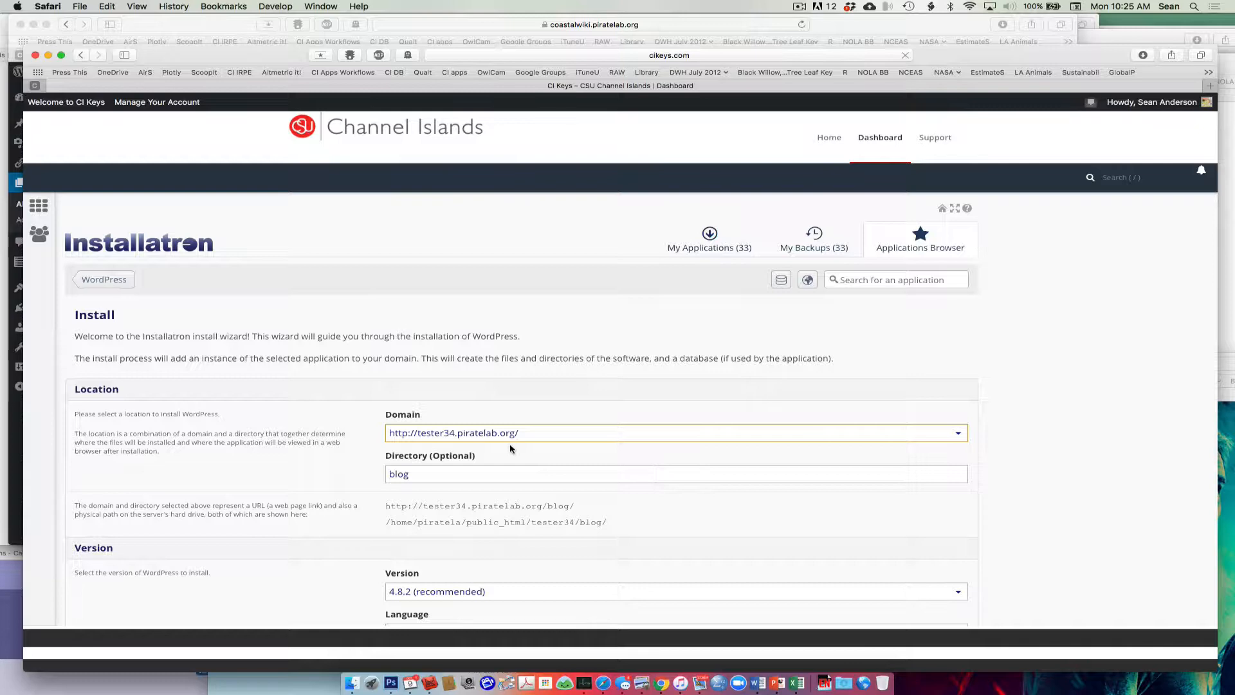
{"action": "left_click_drag", "start_coordinate": [430, 471], "coordinate": [351, 472]}
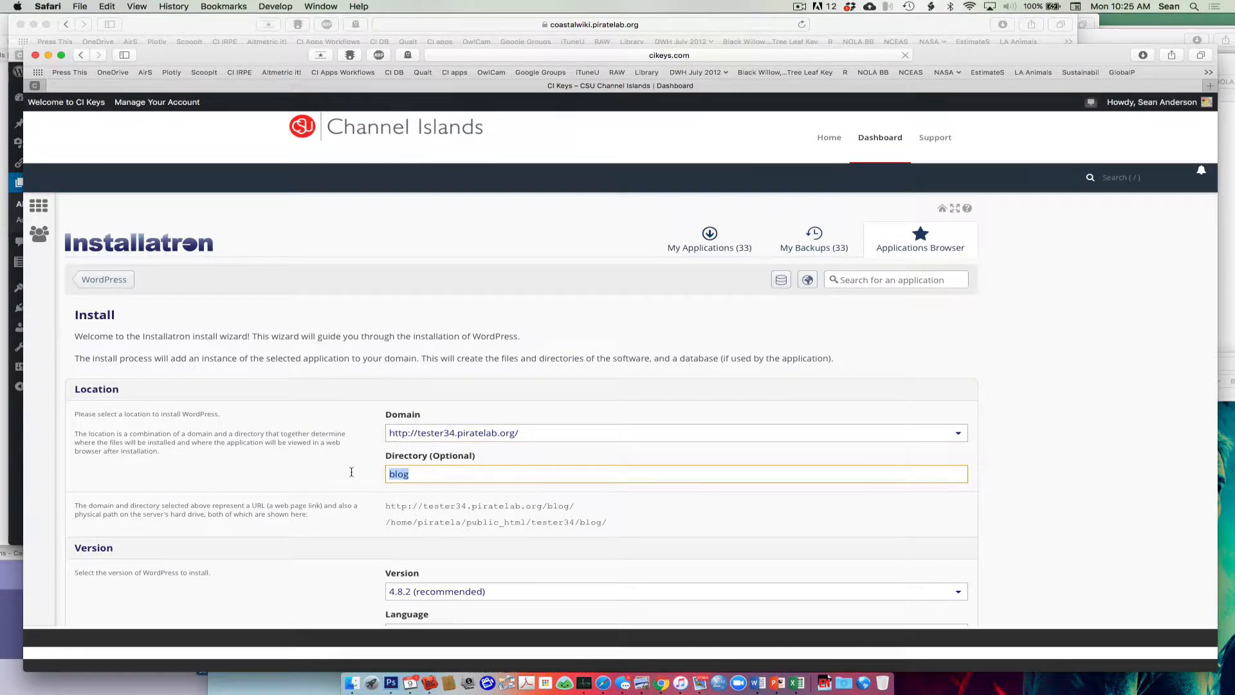
{"action": "key", "text": "BackSpace"}
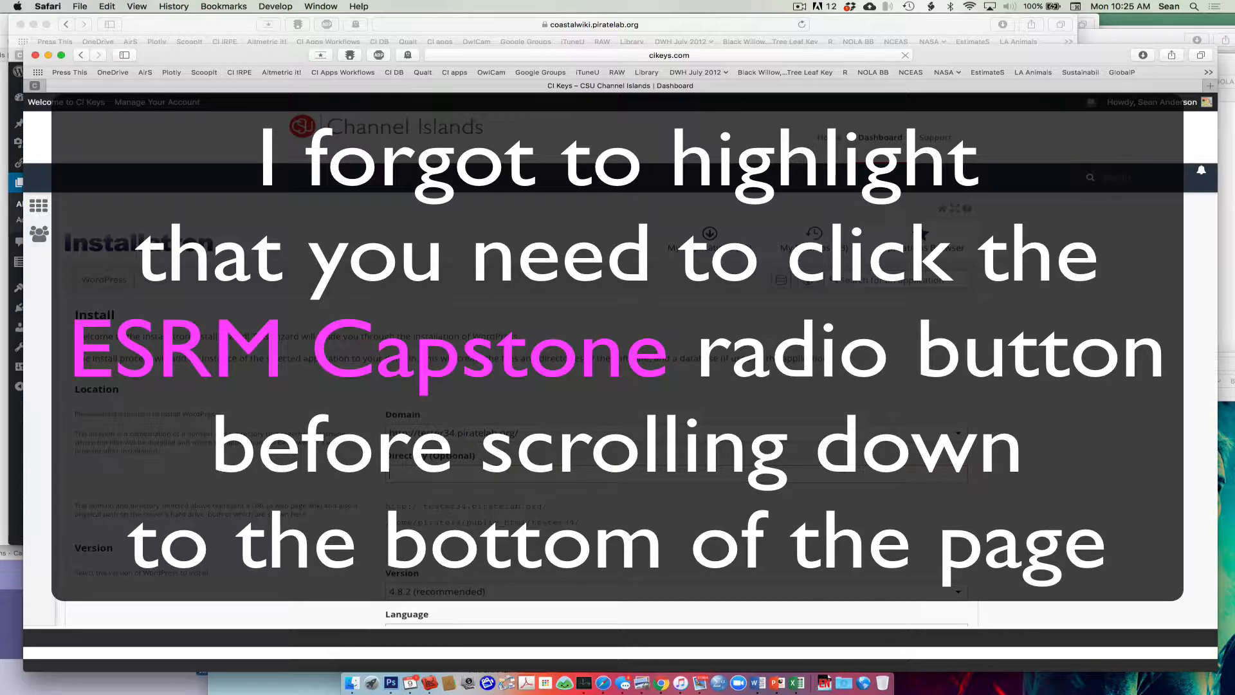
Review the administrator username, password and e-mail in the install settings, revealing the hidden password
{"action": "scroll", "coordinate": [617, 386], "scroll_direction": "down", "scroll_amount": 10}
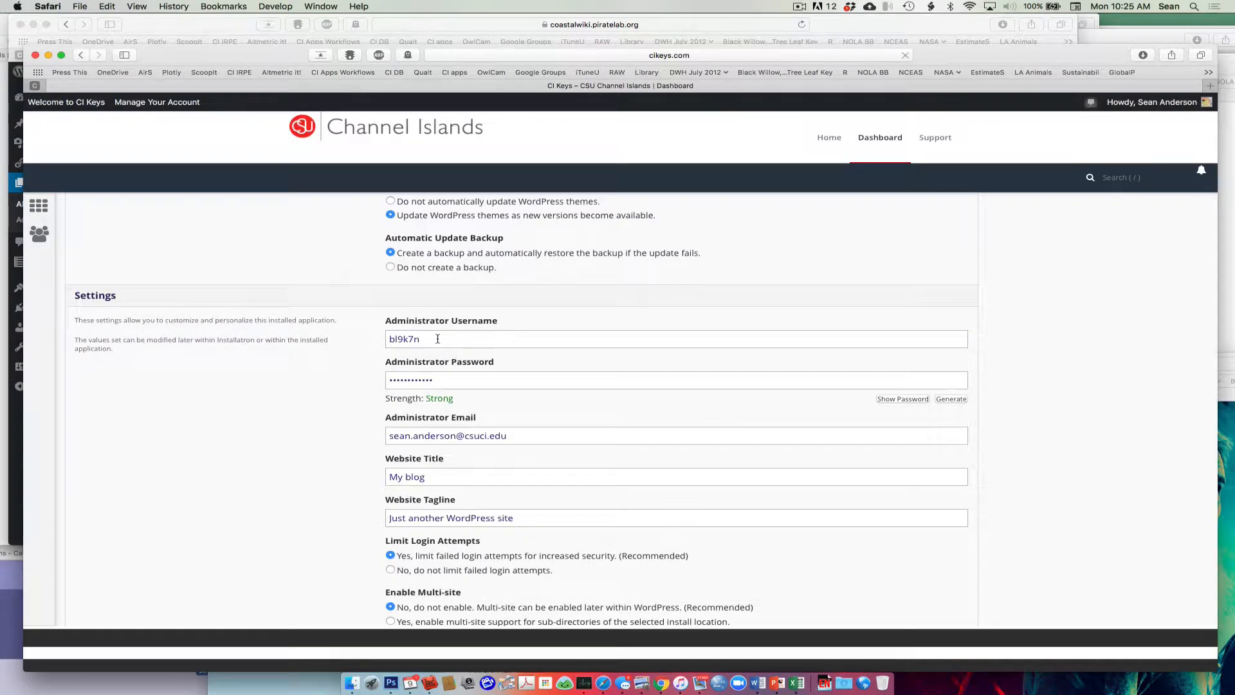
{"action": "left_click", "coordinate": [437, 339]}
{"action": "left_click_drag", "start_coordinate": [437, 339], "coordinate": [374, 326]}
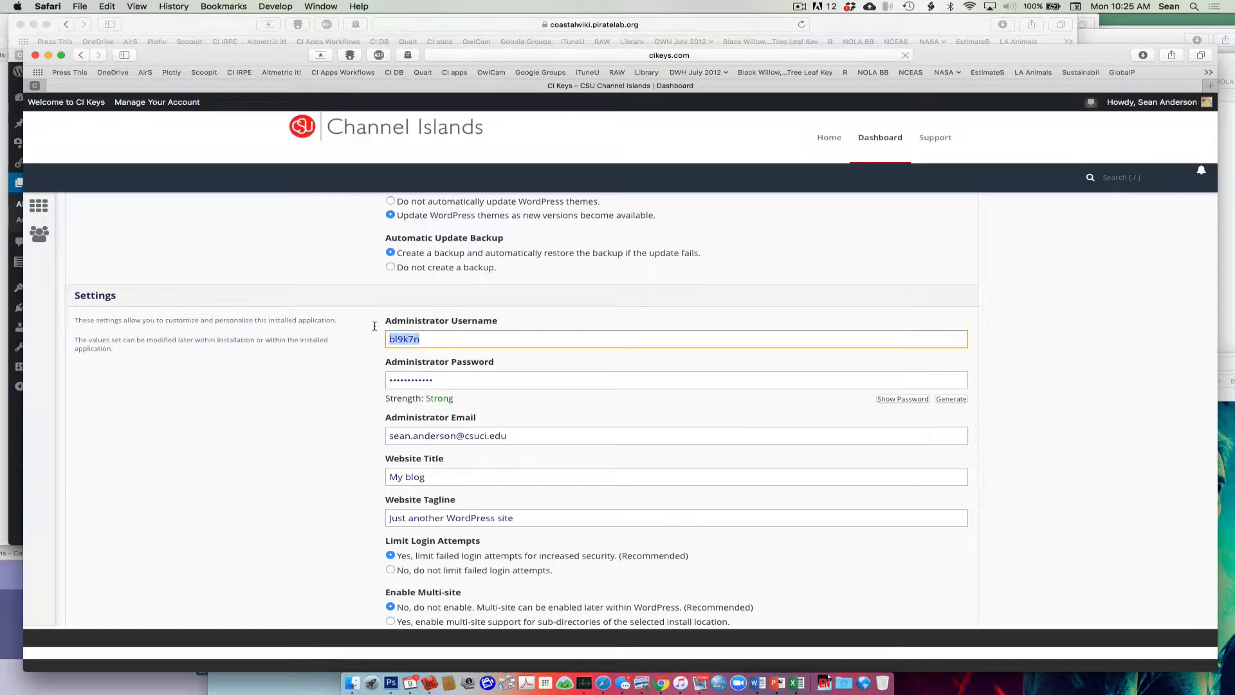
{"action": "left_click_drag", "start_coordinate": [442, 380], "coordinate": [375, 377]}
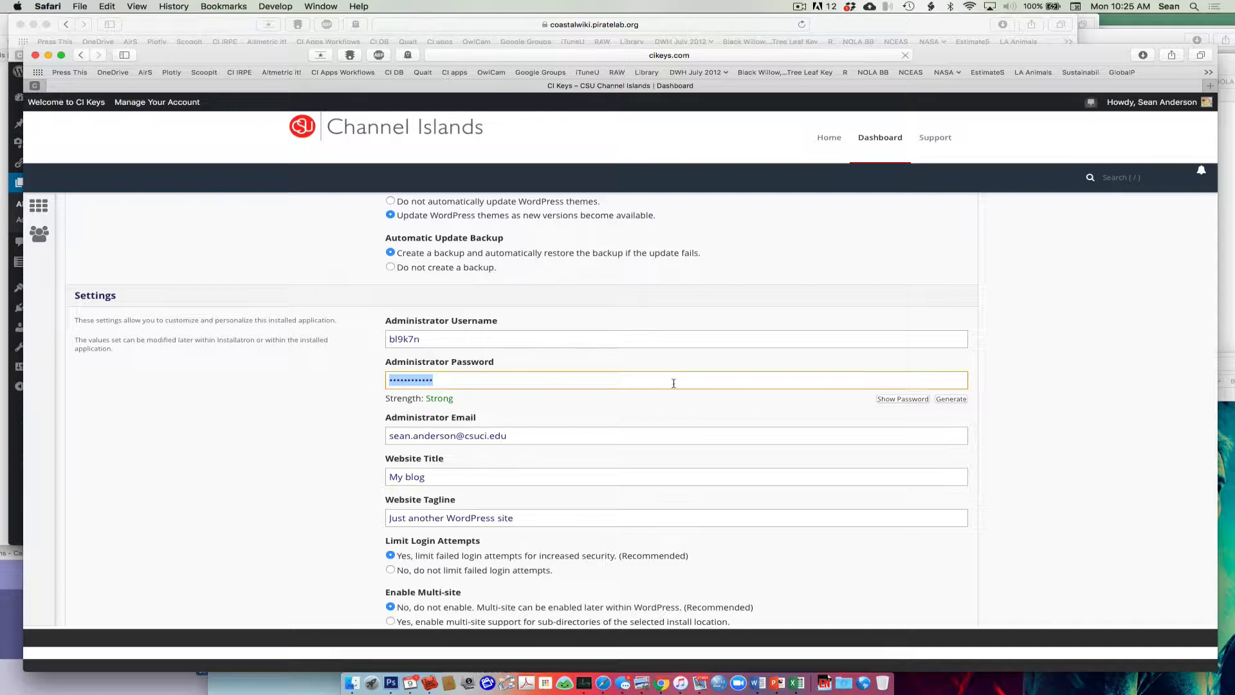
{"action": "left_click", "coordinate": [902, 399]}
{"action": "left_click_drag", "start_coordinate": [513, 436], "coordinate": [382, 435]}
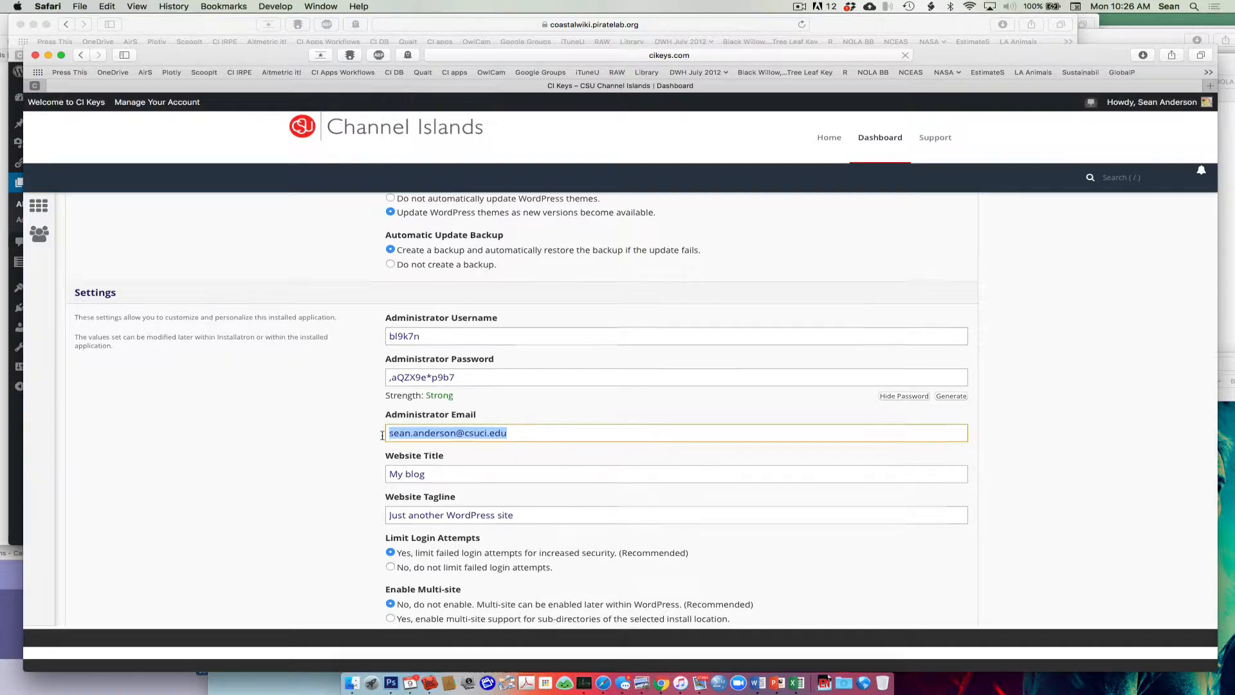
Review the website title and tagline fields in the install settings
{"action": "scroll", "coordinate": [384, 436], "scroll_direction": "down", "scroll_amount": 3}
{"action": "left_click", "coordinate": [428, 371]}
{"action": "left_click_drag", "start_coordinate": [428, 372], "coordinate": [385, 372]}
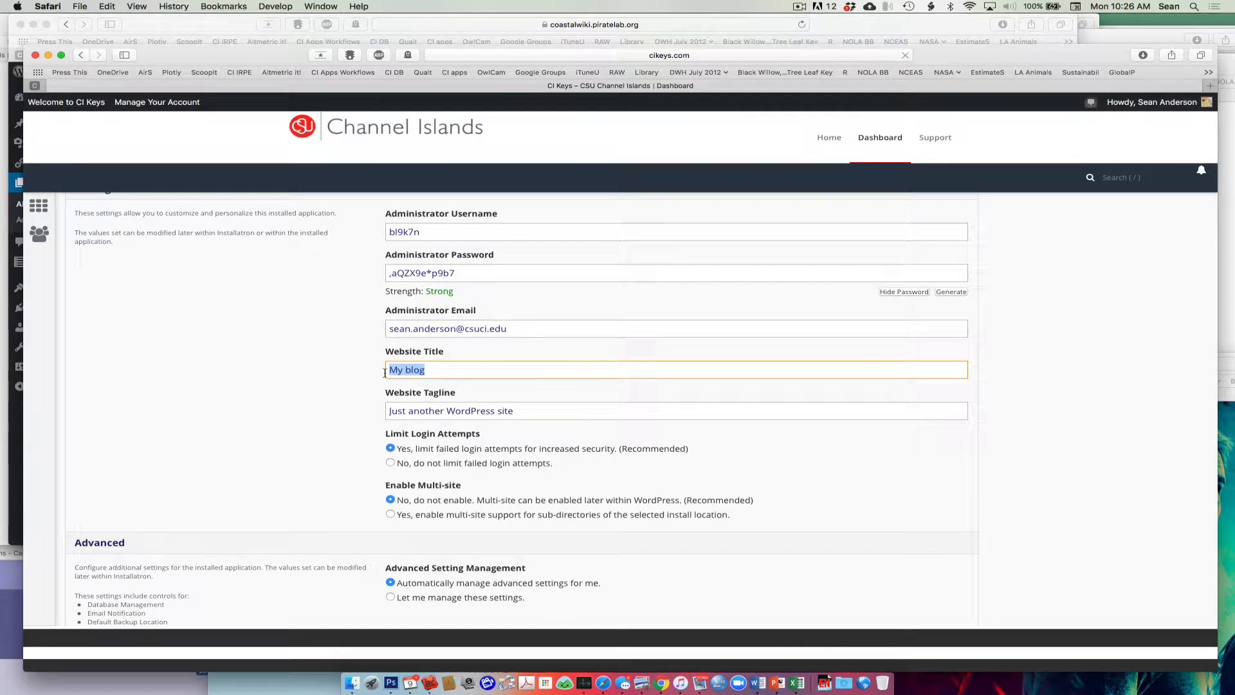
{"action": "left_click_drag", "start_coordinate": [515, 411], "coordinate": [384, 409]}
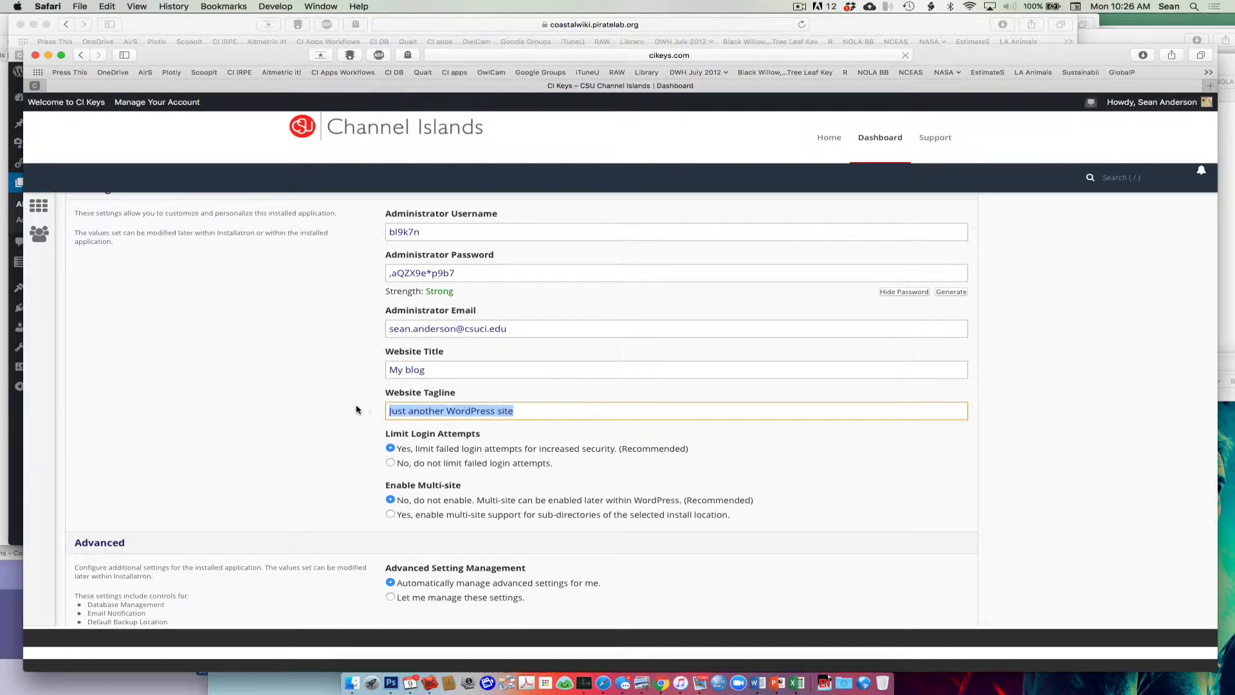
Check the whole install form once more and start the WordPress installation with its current settings
{"action": "scroll", "coordinate": [355, 409], "scroll_direction": "up", "scroll_amount": 15}
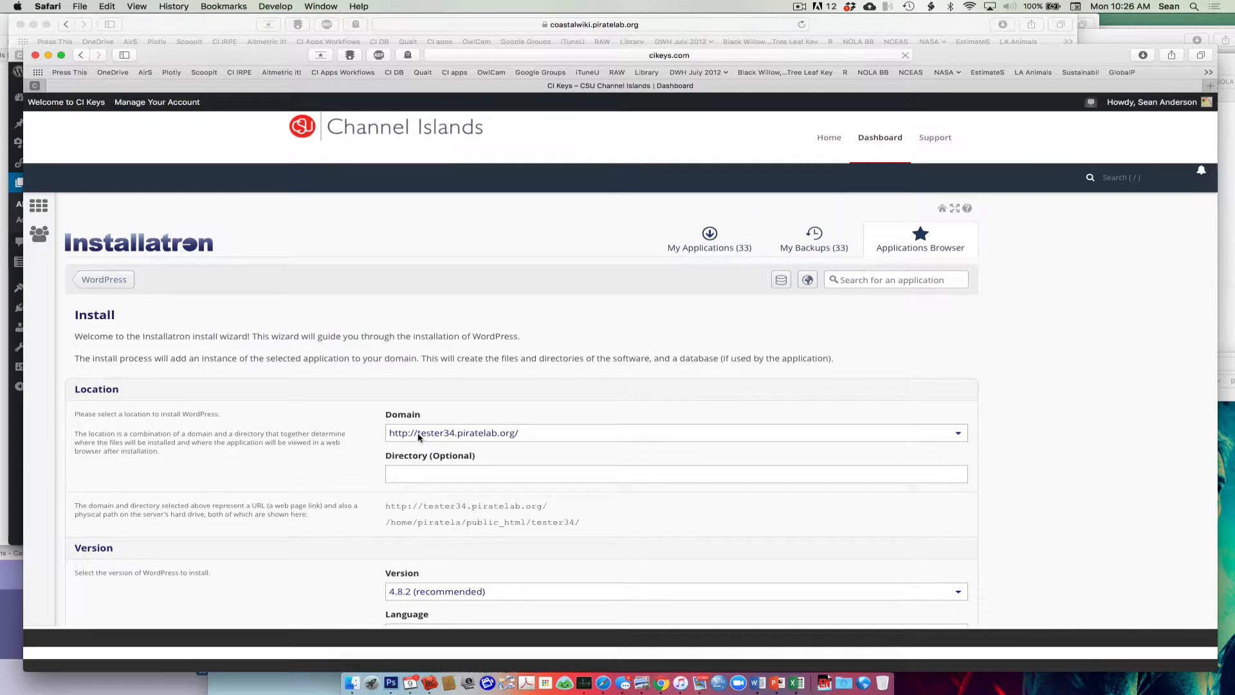
{"action": "scroll", "coordinate": [365, 431], "scroll_direction": "down", "scroll_amount": 3}
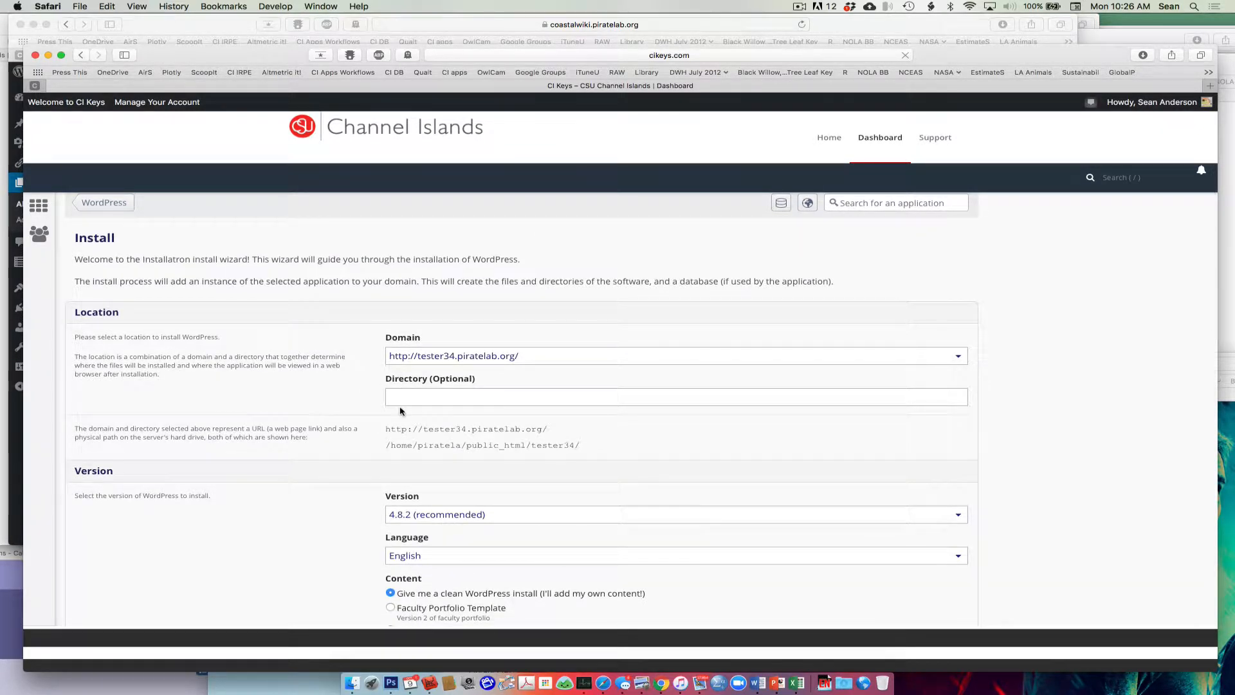
{"action": "scroll", "coordinate": [400, 412], "scroll_direction": "down", "scroll_amount": 5}
{"action": "scroll", "coordinate": [400, 417], "scroll_direction": "down", "scroll_amount": 15}
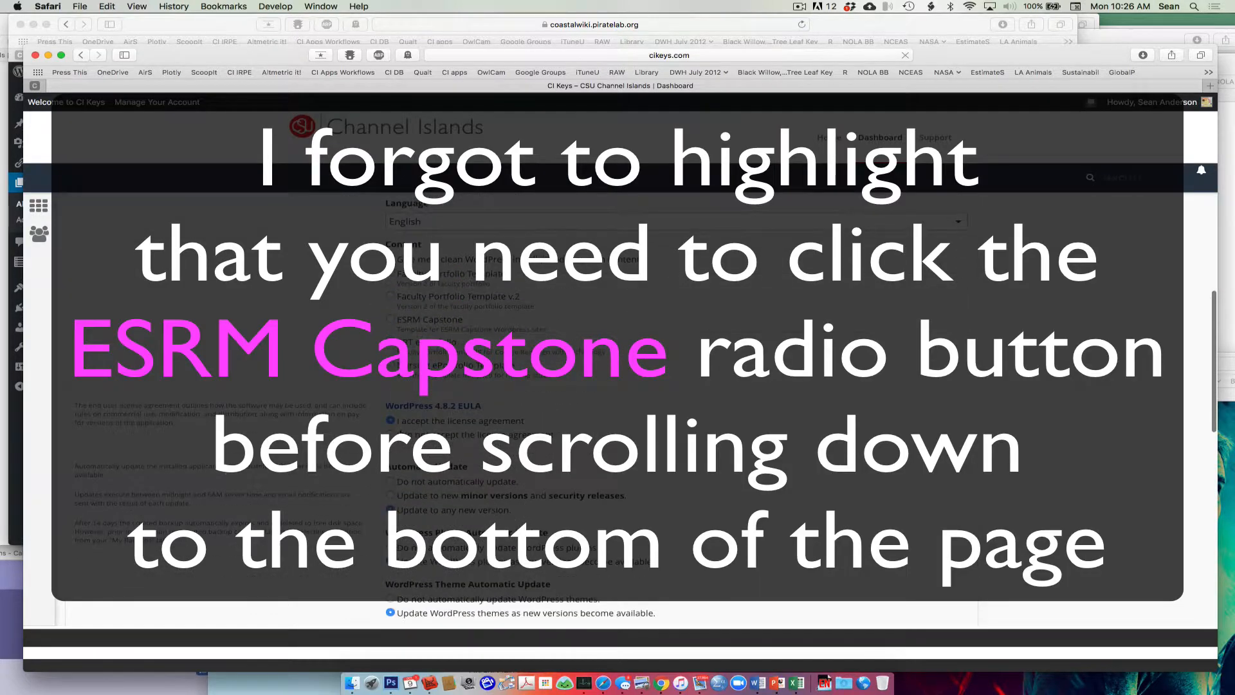
{"action": "scroll", "coordinate": [399, 449], "scroll_direction": "down", "scroll_amount": 1}
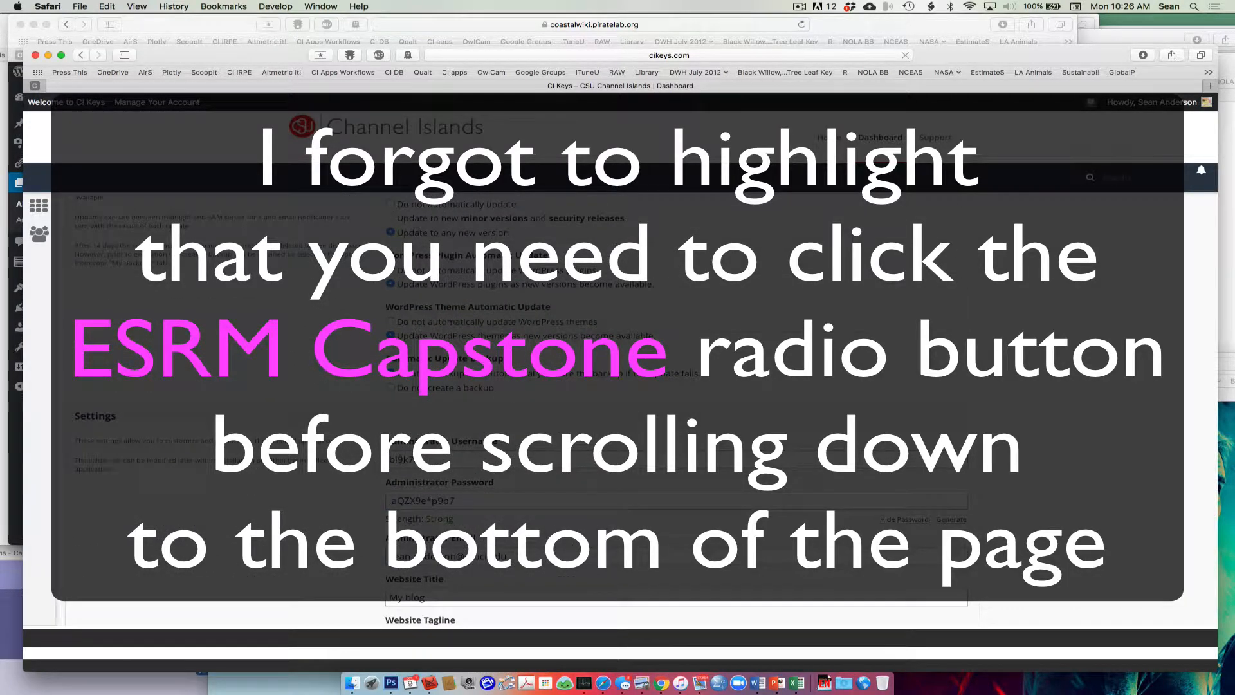
{"action": "scroll", "coordinate": [460, 501], "scroll_direction": "down", "scroll_amount": 5}
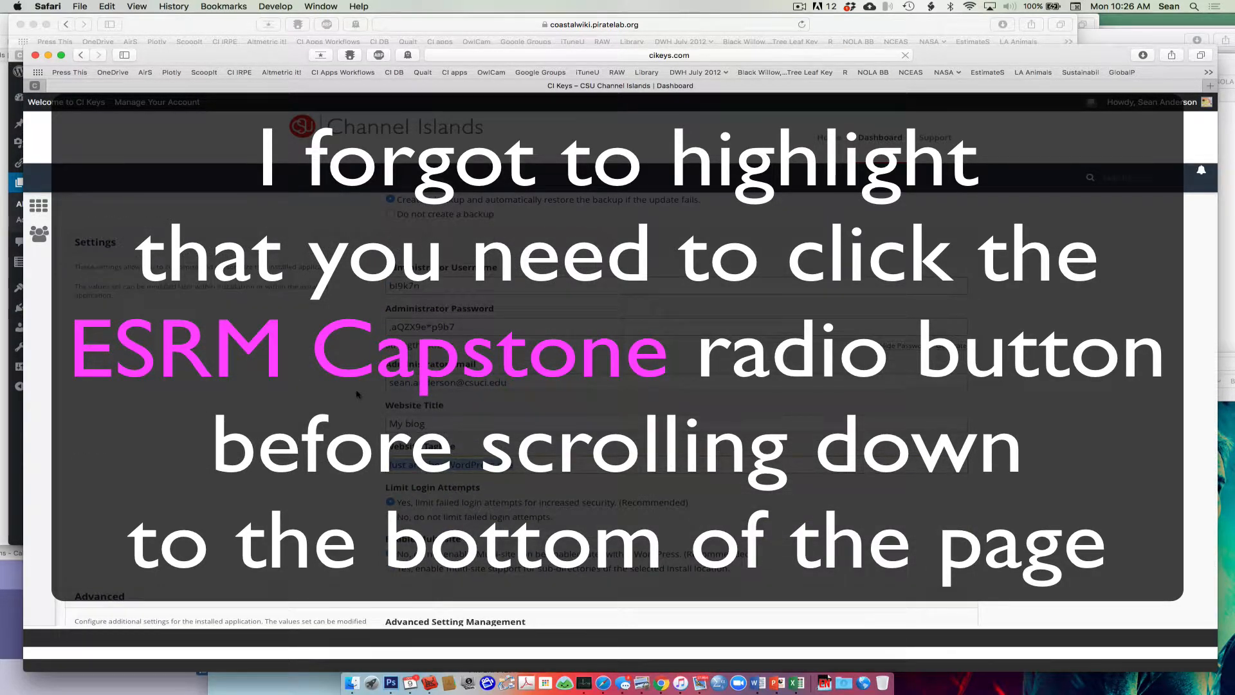
{"action": "scroll", "coordinate": [357, 395], "scroll_direction": "down", "scroll_amount": 5}
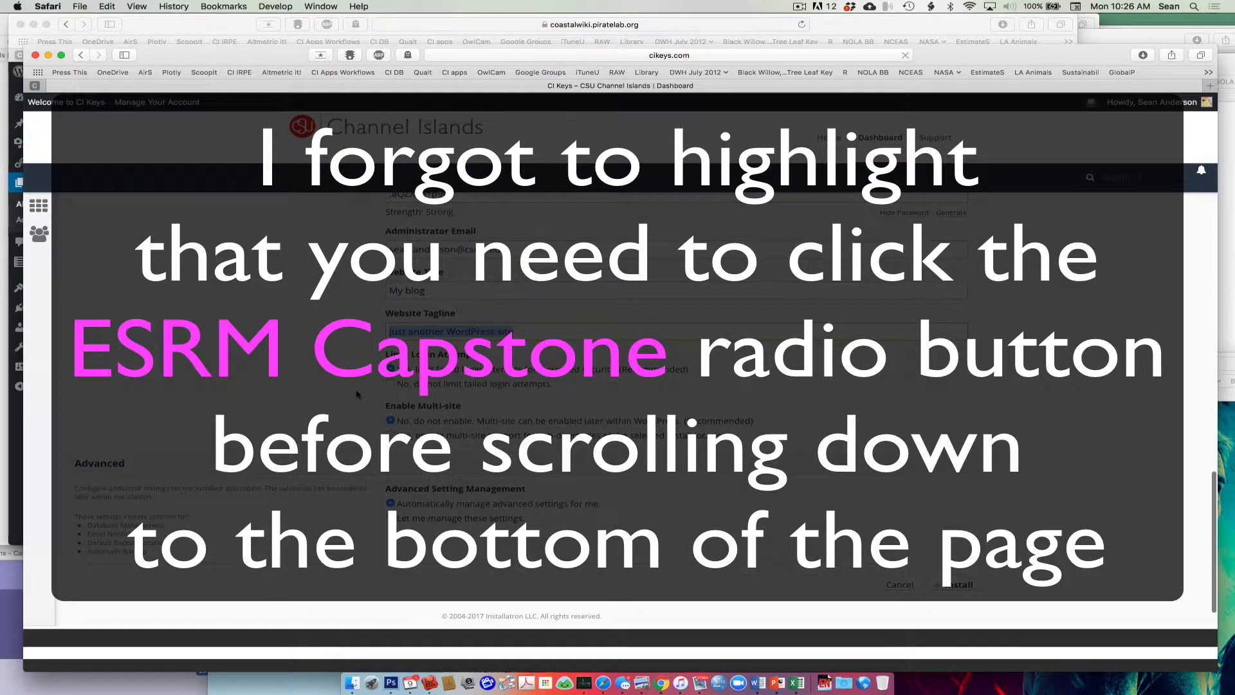
{"action": "scroll", "coordinate": [357, 395], "scroll_direction": "up", "scroll_amount": 15}
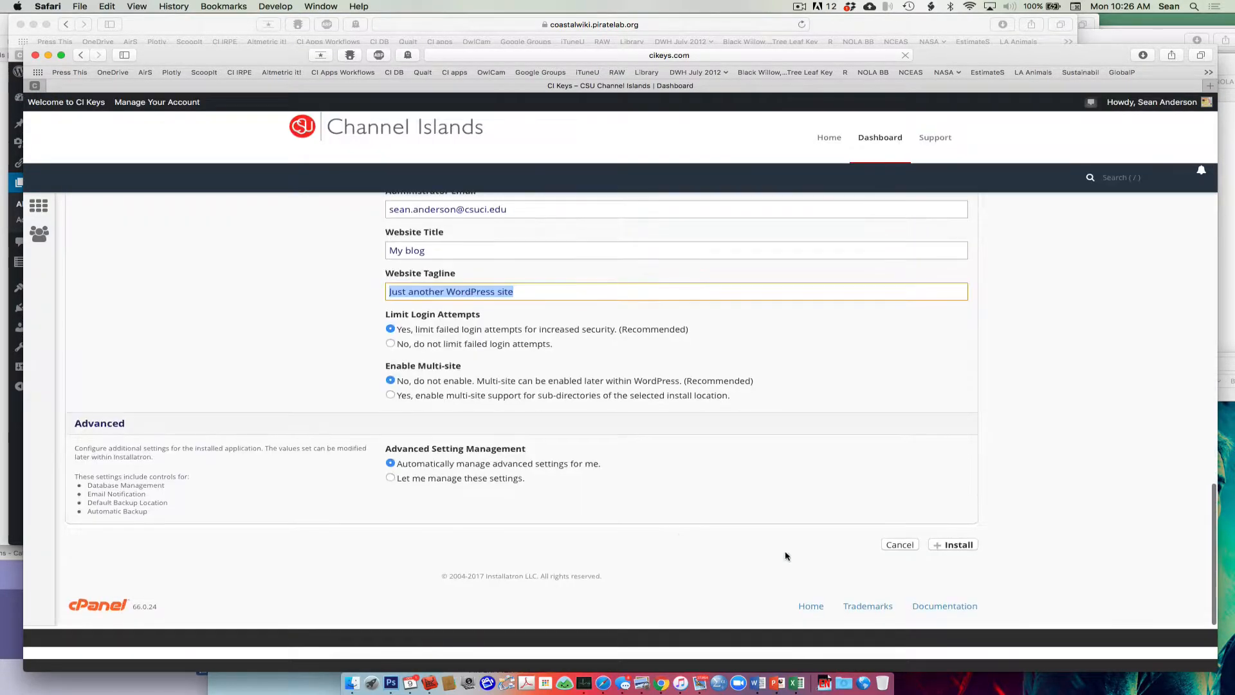
{"action": "left_click", "coordinate": [954, 544]}
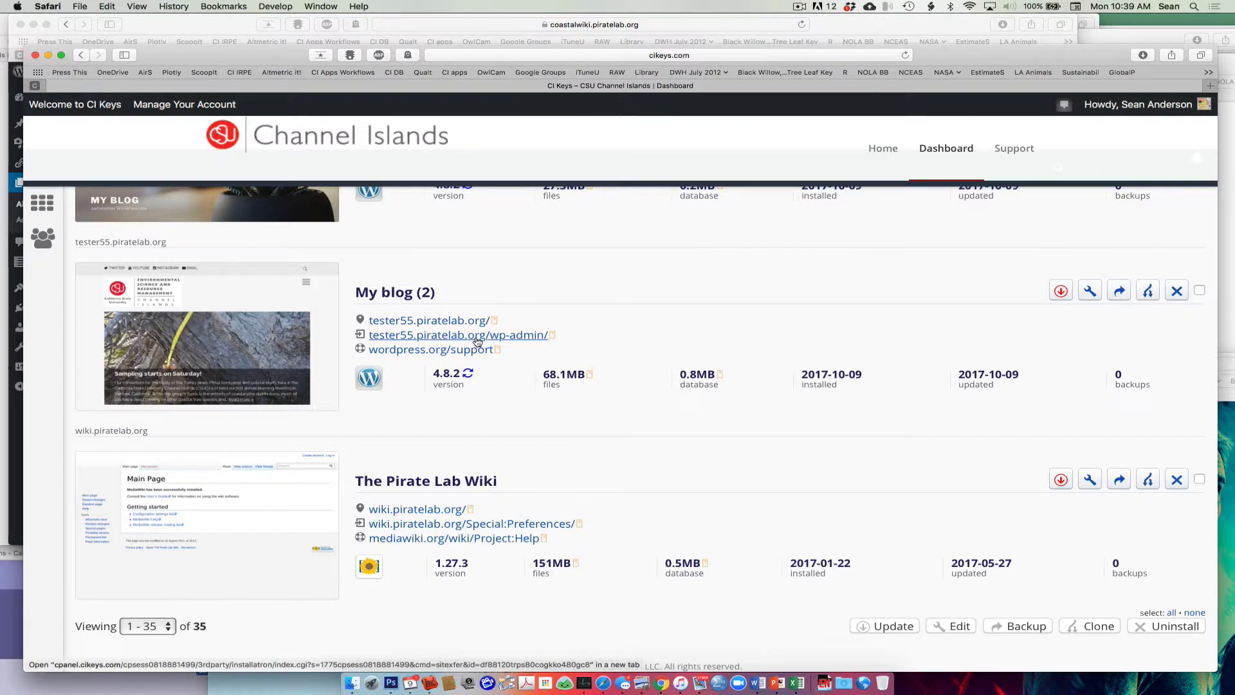
Open the WordPress admin area of tester55.piratelab.org from the installed applications and show its list of pages
{"action": "left_click", "coordinate": [476, 341]}
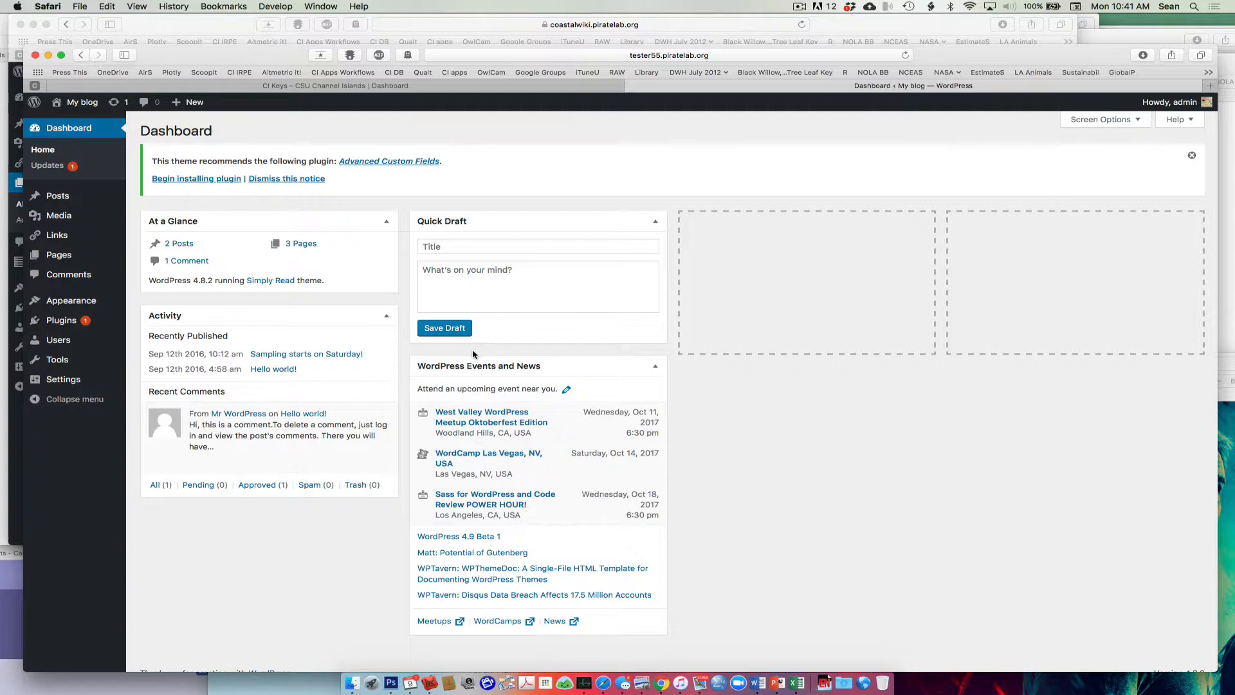
{"action": "mouse_move", "coordinate": [70, 323]}
{"action": "mouse_move", "coordinate": [67, 303]}
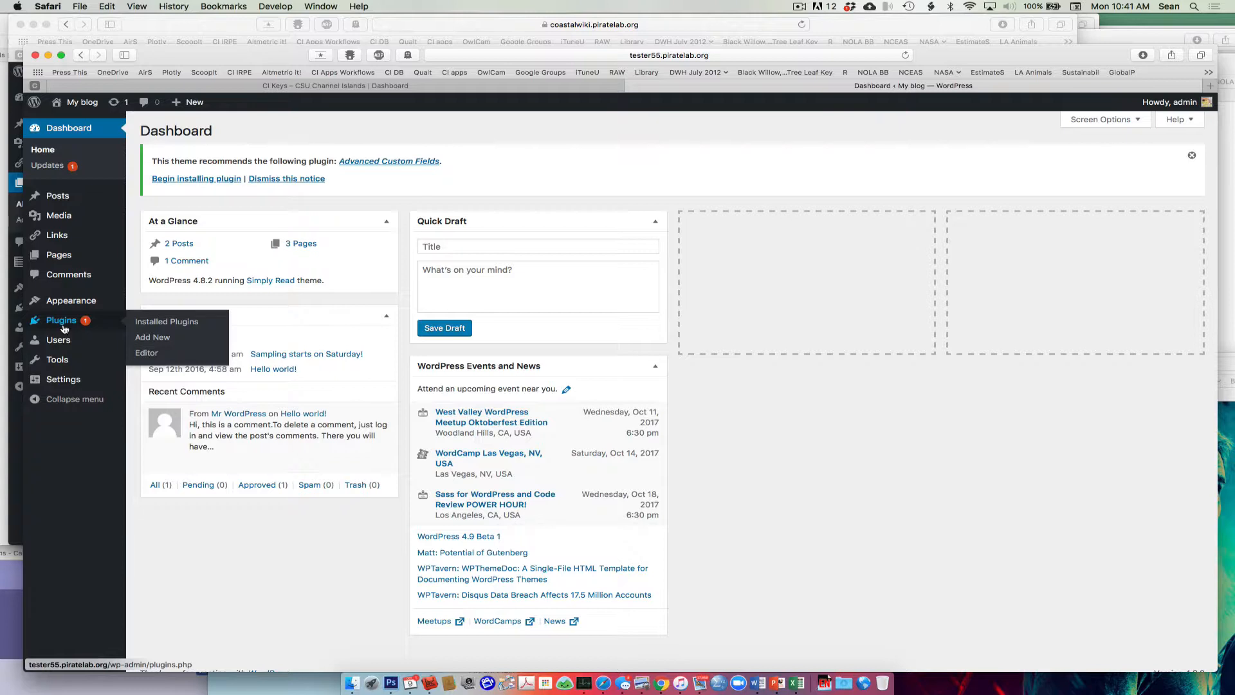
{"action": "mouse_move", "coordinate": [79, 187]}
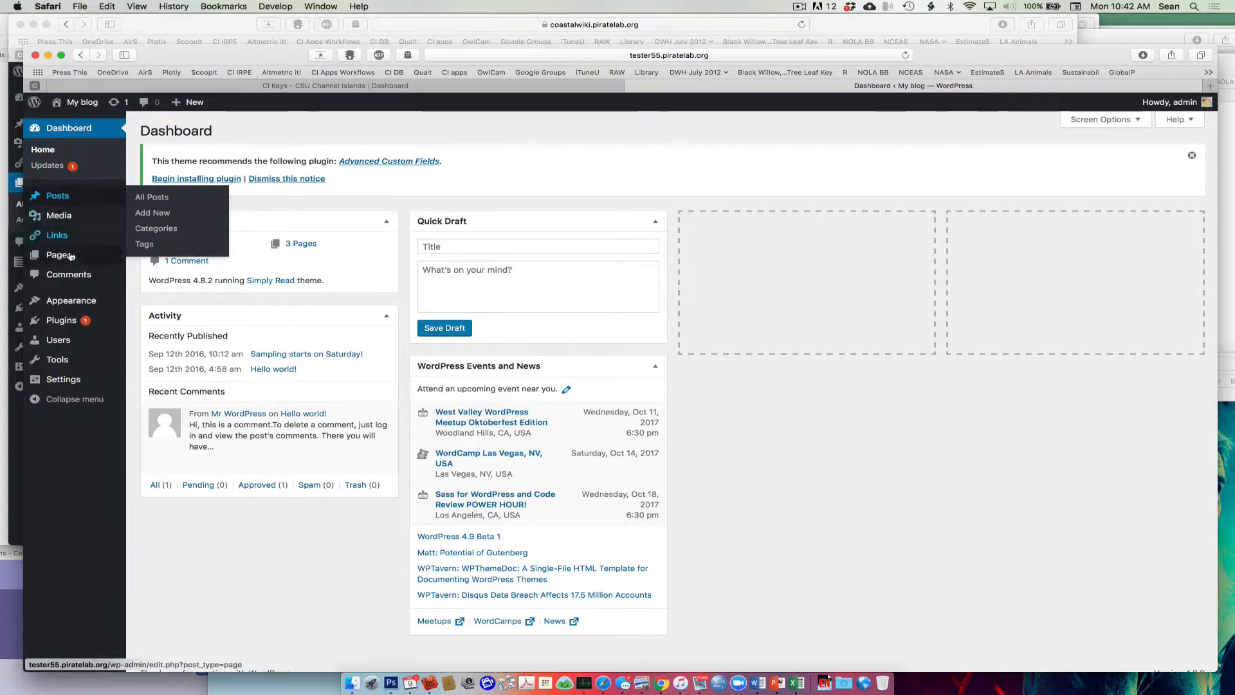
{"action": "mouse_move", "coordinate": [65, 260]}
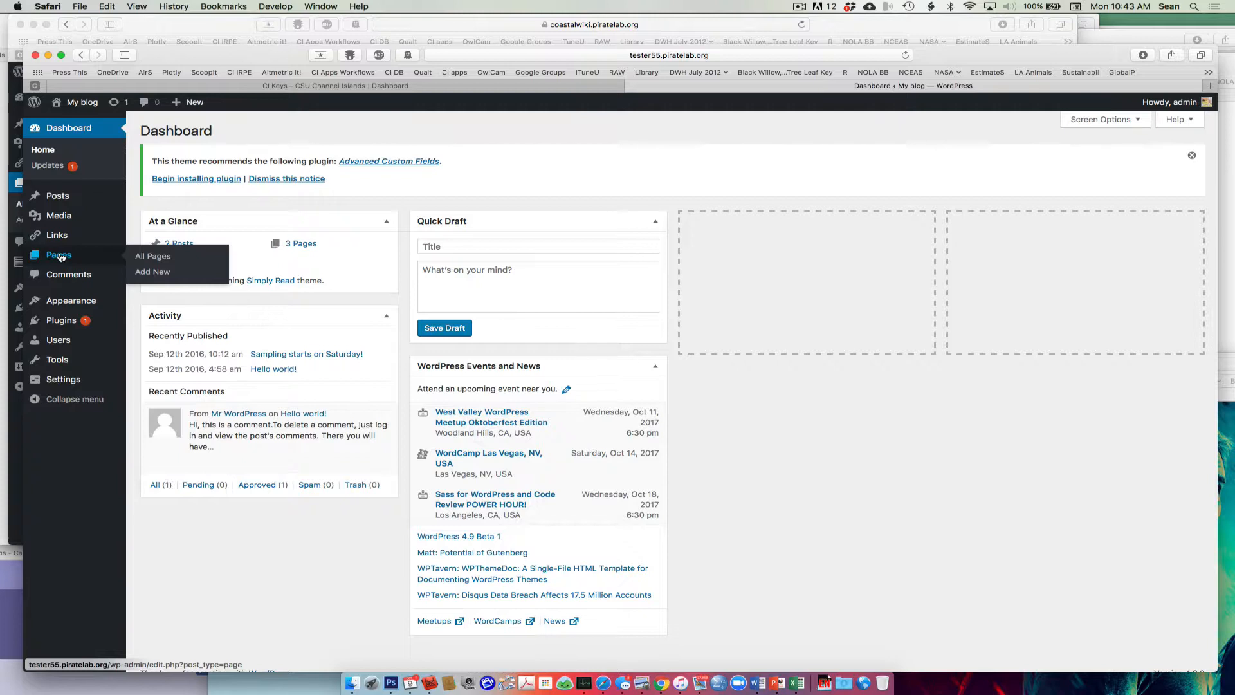
{"action": "left_click", "coordinate": [60, 256]}
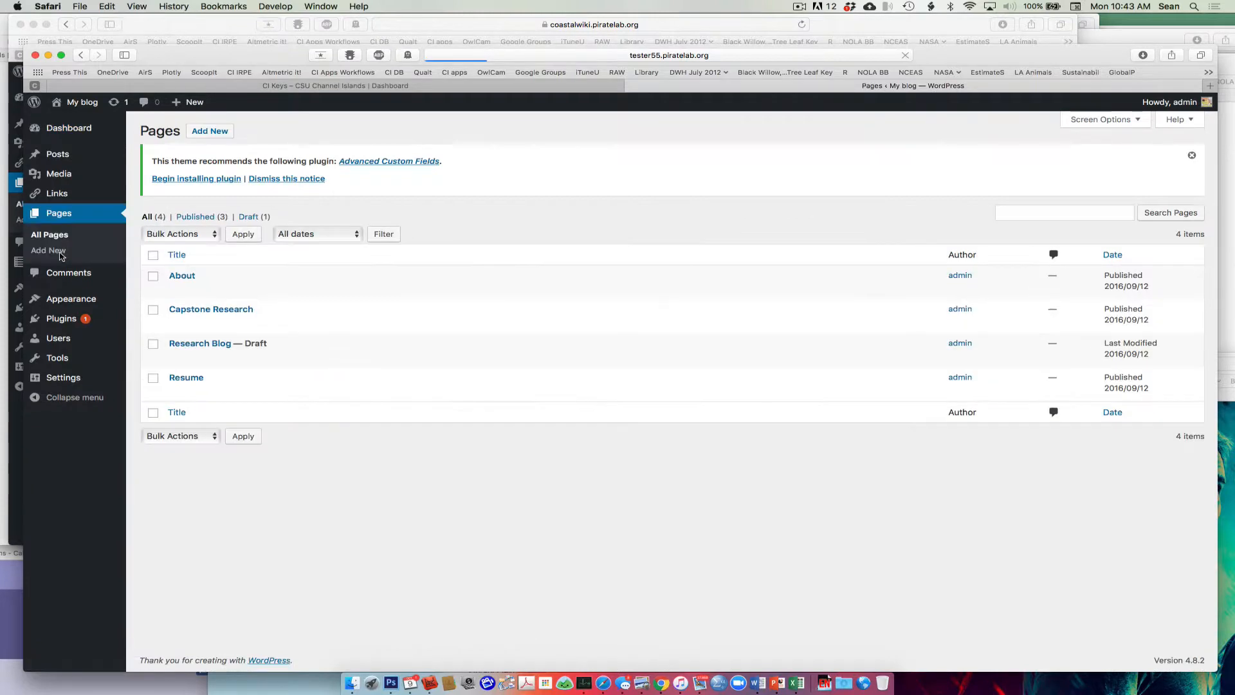
Look over the About, Capstone Research, Research Blog and Resume entries in the list of pages
{"action": "mouse_move", "coordinate": [194, 278]}
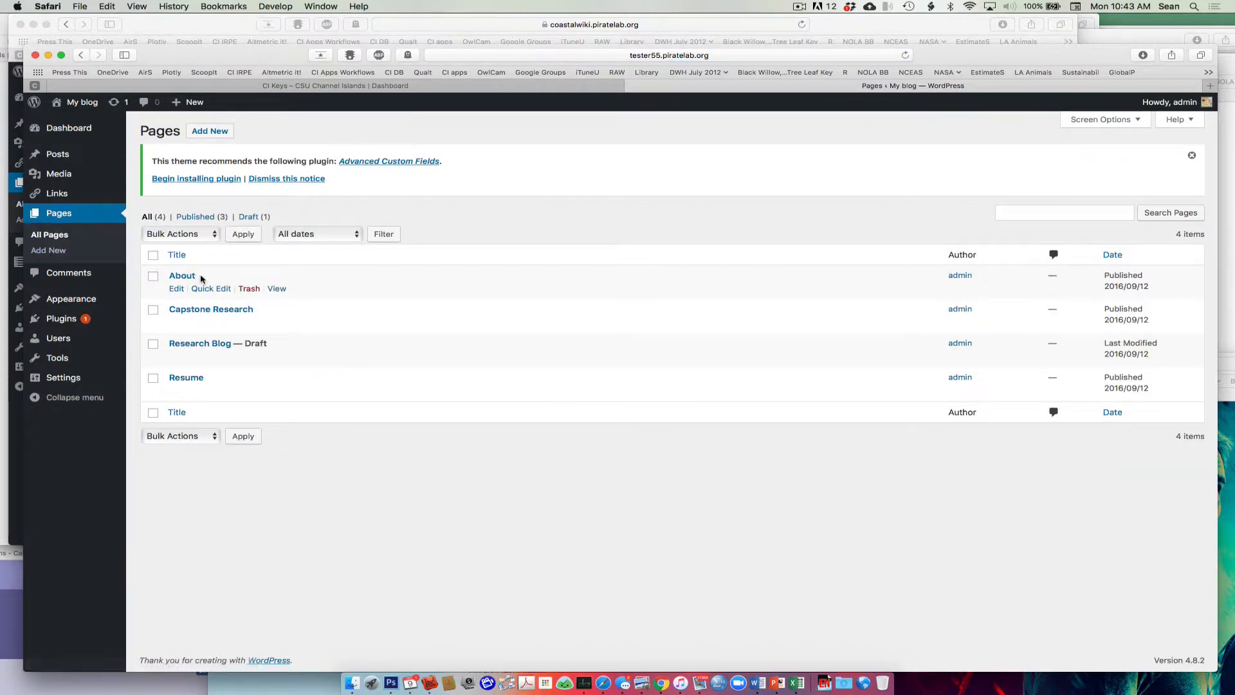
{"action": "mouse_move", "coordinate": [260, 315]}
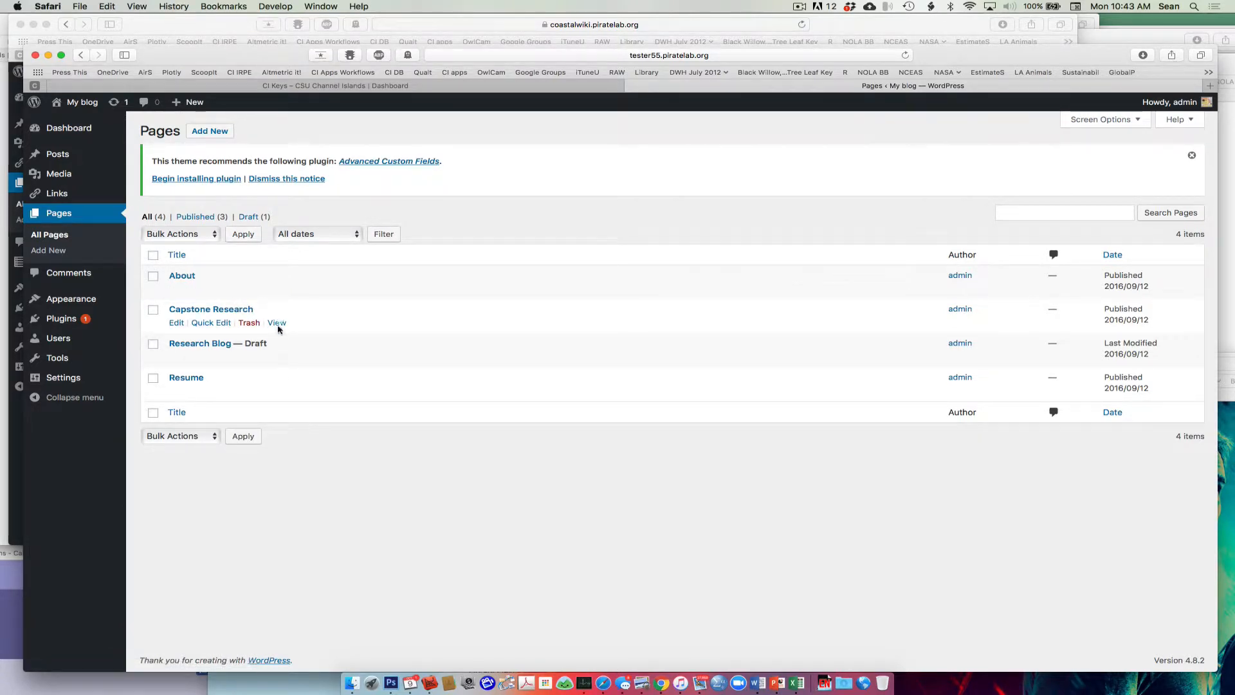
{"action": "mouse_move", "coordinate": [281, 350]}
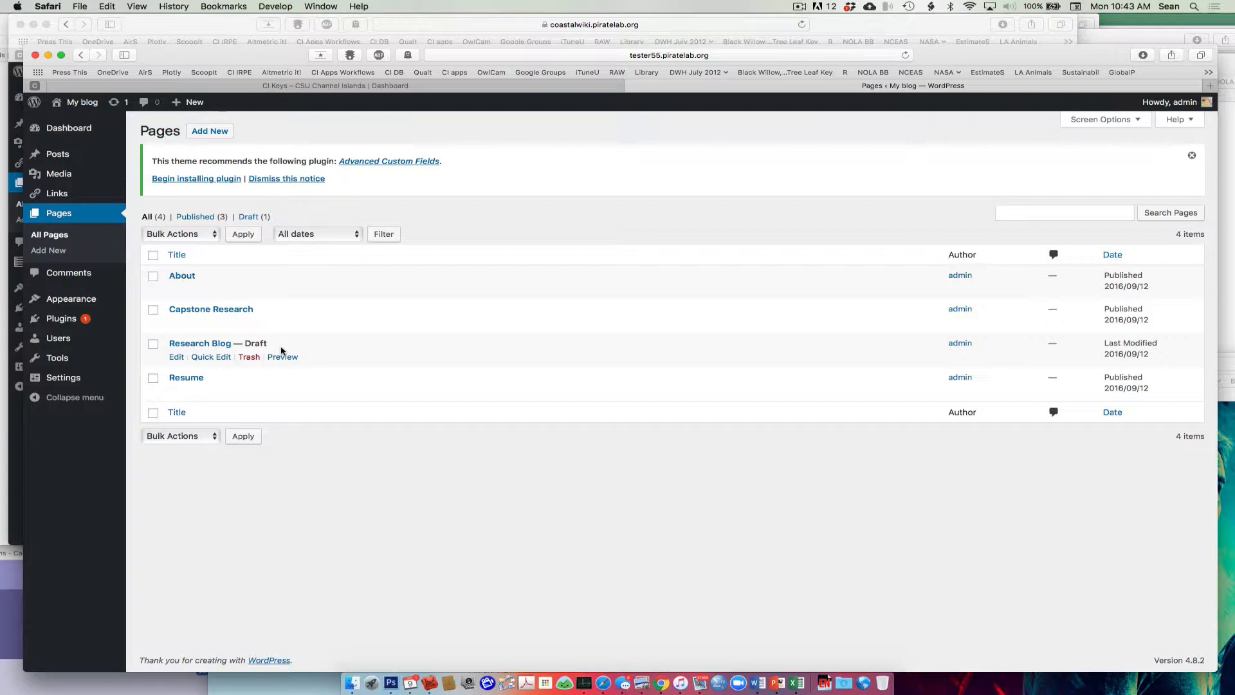
{"action": "mouse_move", "coordinate": [250, 388]}
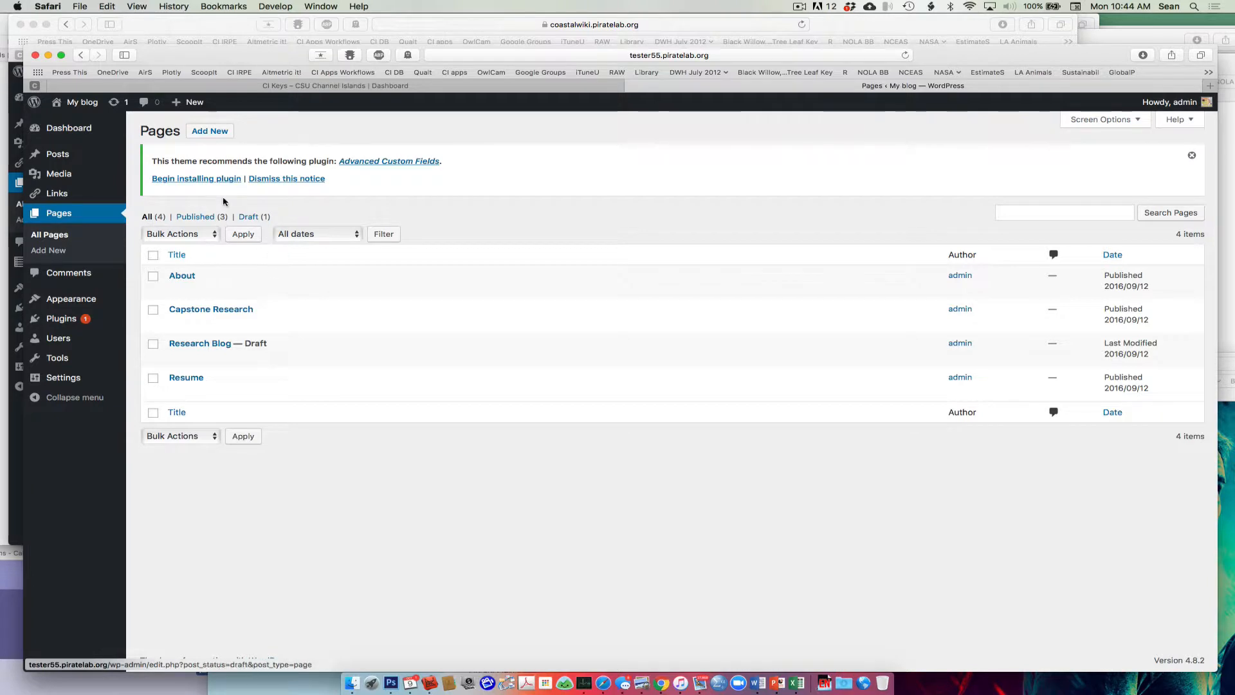
Visit the live site from the admin area and examine the front page's slider and Latest posts section
{"action": "mouse_move", "coordinate": [82, 112]}
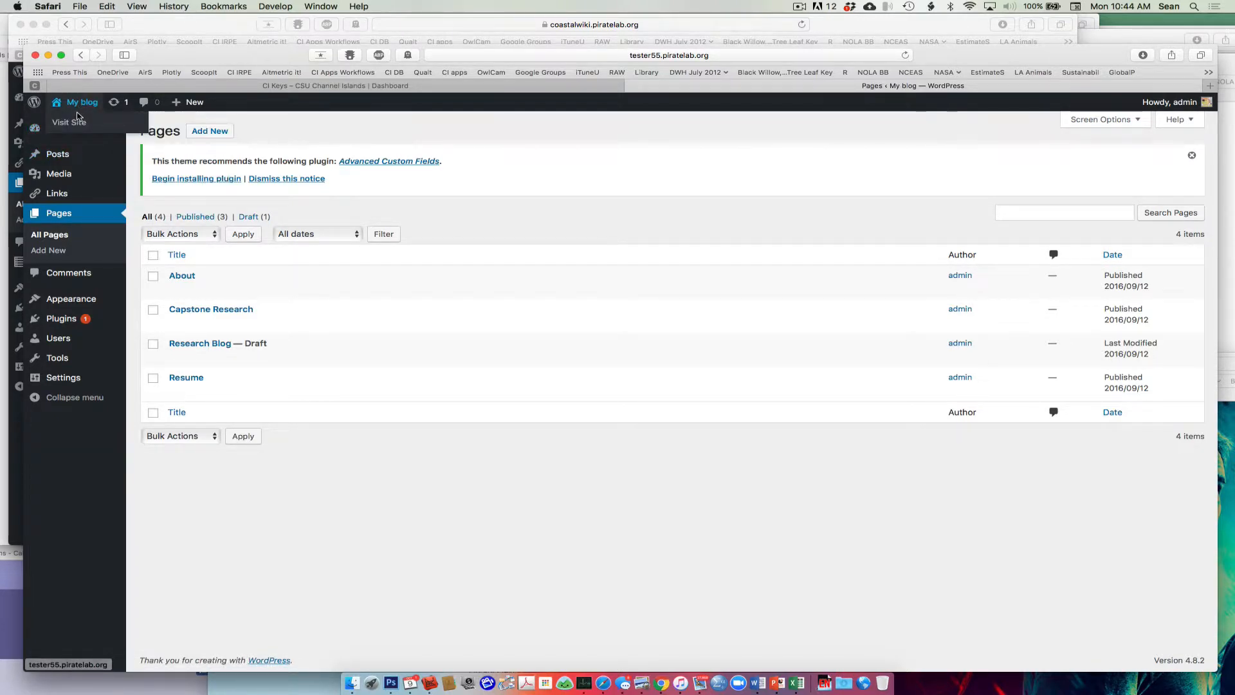
{"action": "left_click", "coordinate": [79, 123]}
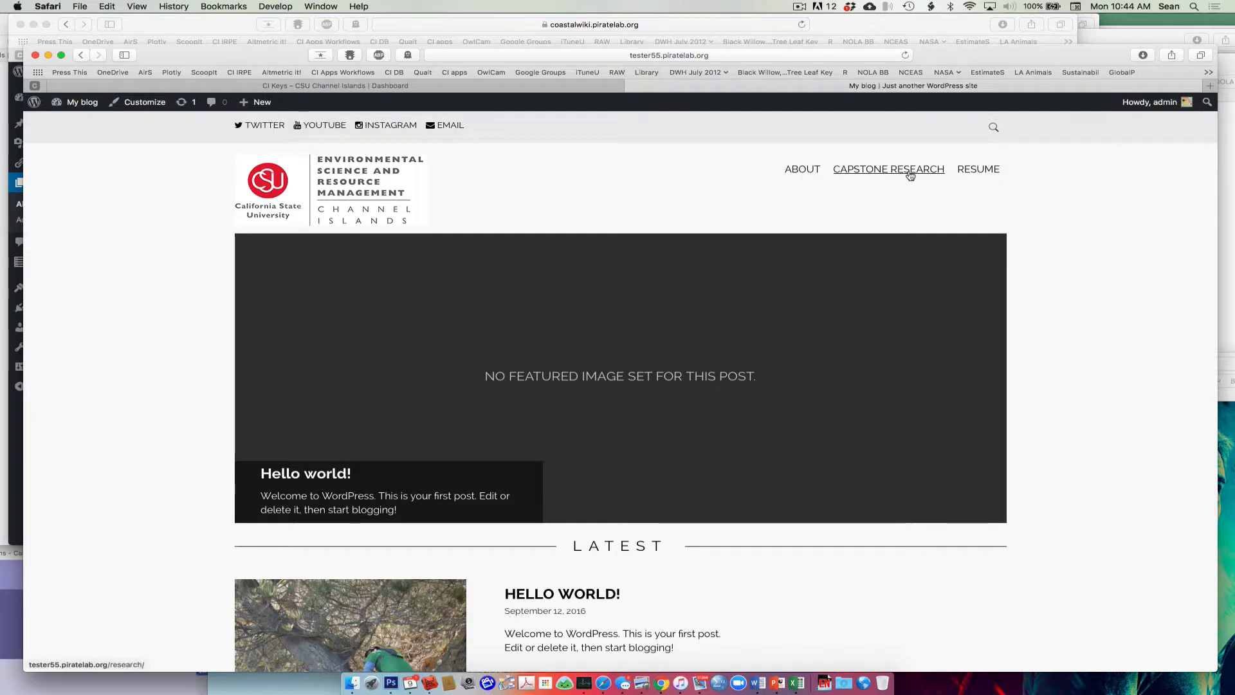
{"action": "scroll", "coordinate": [905, 258], "scroll_direction": "down", "scroll_amount": 5}
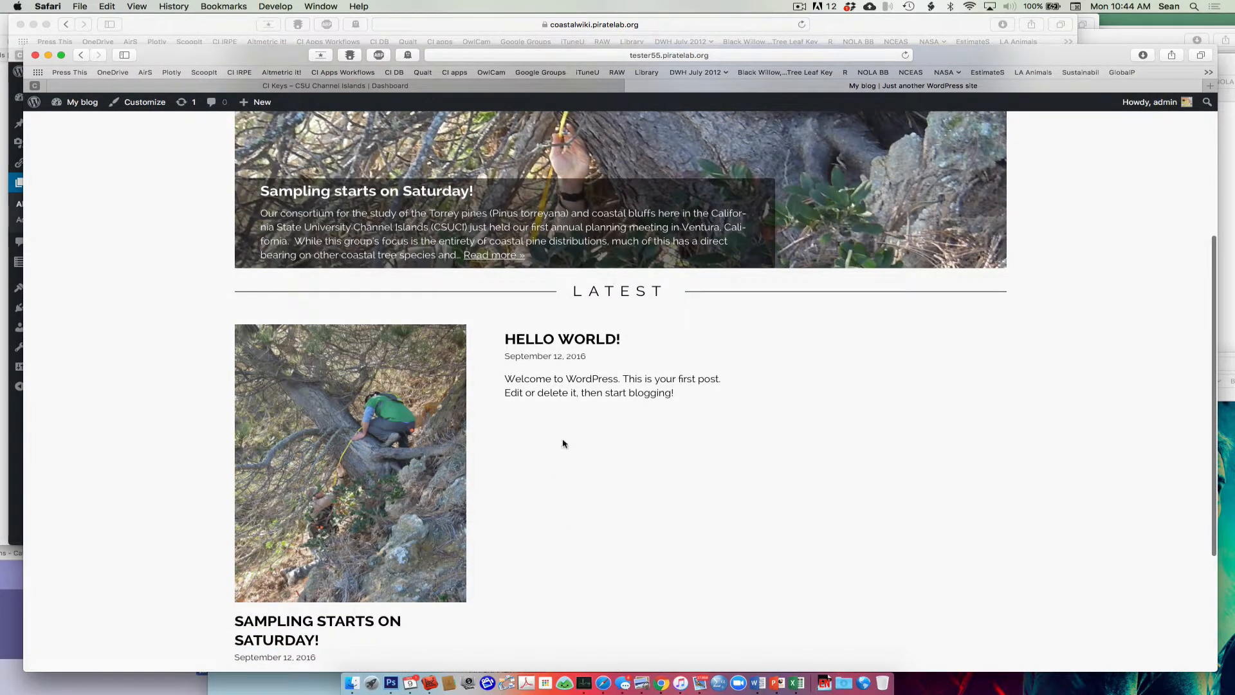
{"action": "scroll", "coordinate": [604, 424], "scroll_direction": "down", "scroll_amount": 4}
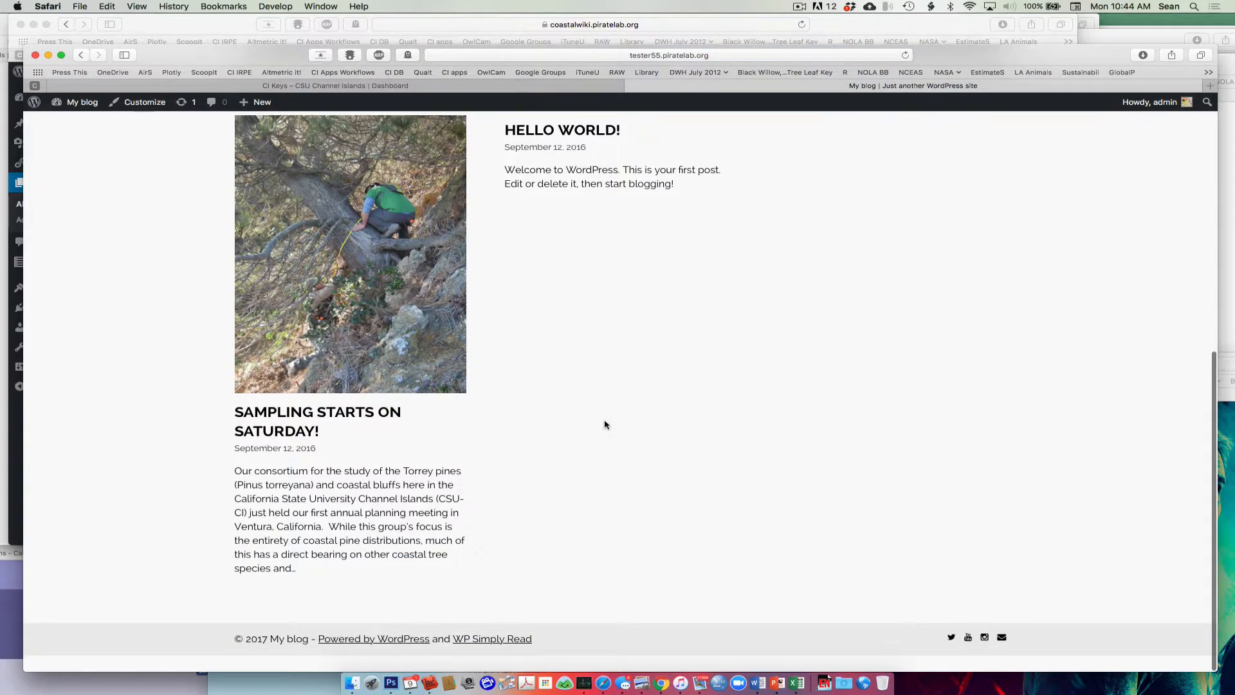
{"action": "scroll", "coordinate": [605, 424], "scroll_direction": "up", "scroll_amount": 2}
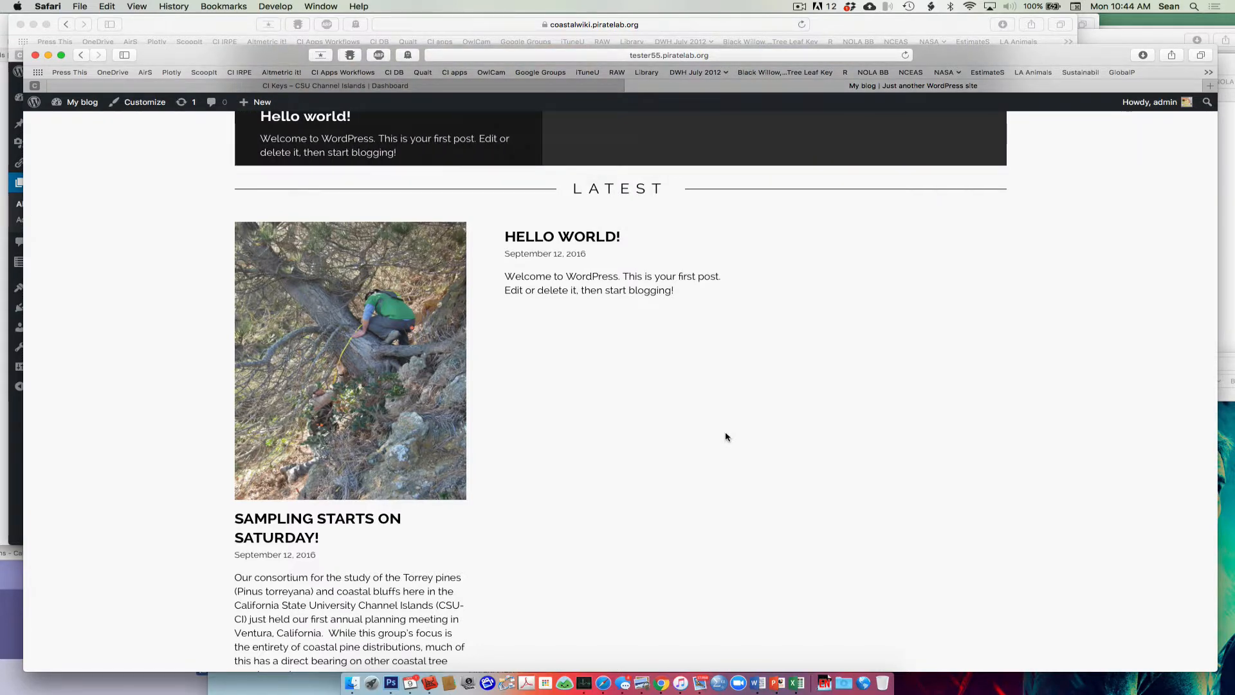
{"action": "scroll", "coordinate": [725, 437], "scroll_direction": "up", "scroll_amount": 5}
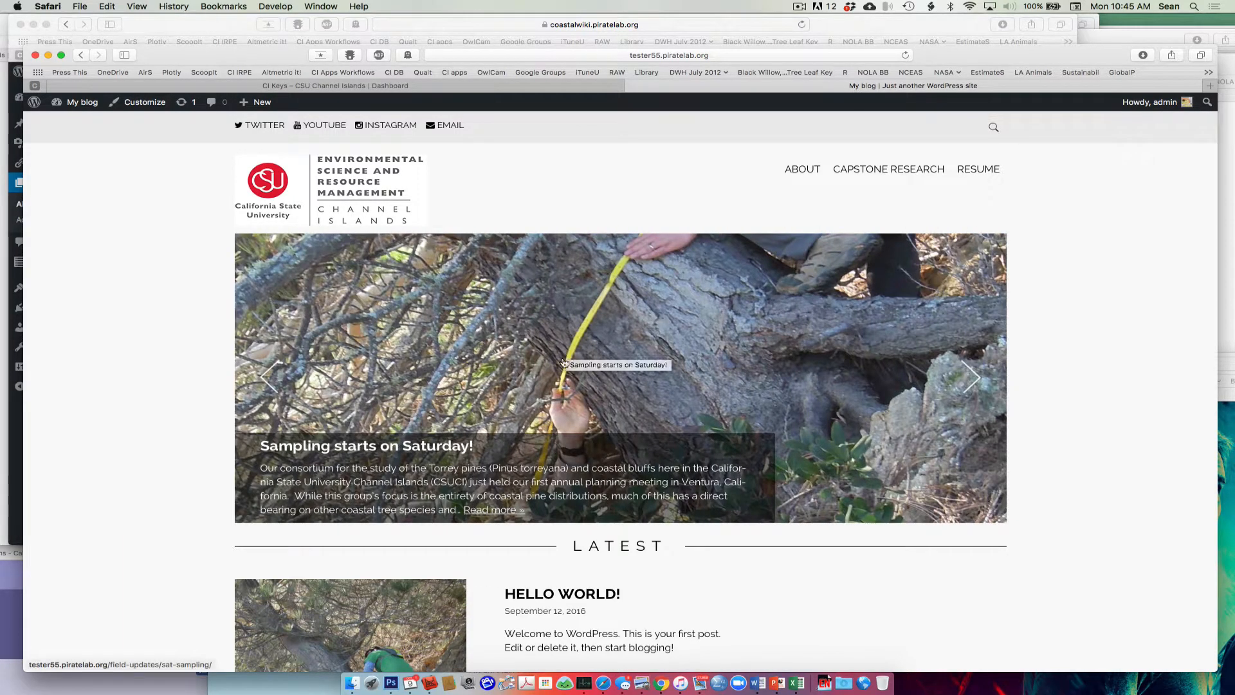
{"action": "scroll", "coordinate": [564, 360], "scroll_direction": "down", "scroll_amount": 3}
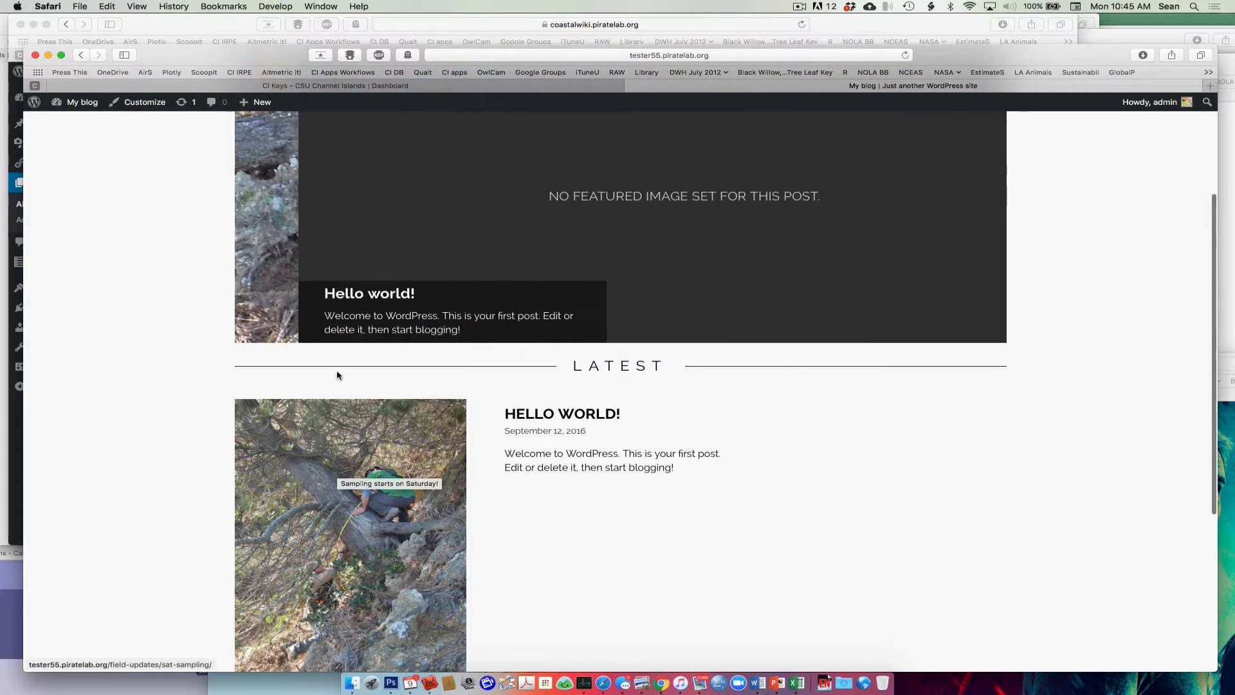
{"action": "scroll", "coordinate": [337, 375], "scroll_direction": "up", "scroll_amount": 3}
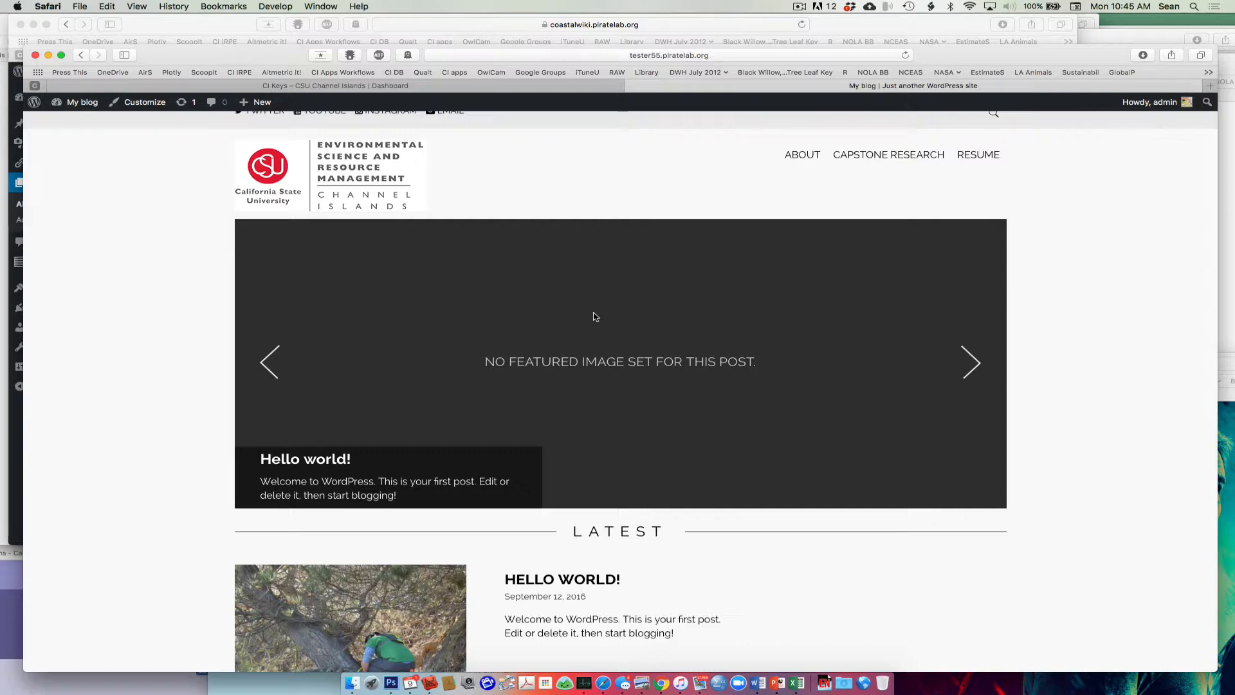
Open the site's About page and examine its photos, biography text and embedded videos
{"action": "left_click", "coordinate": [793, 155]}
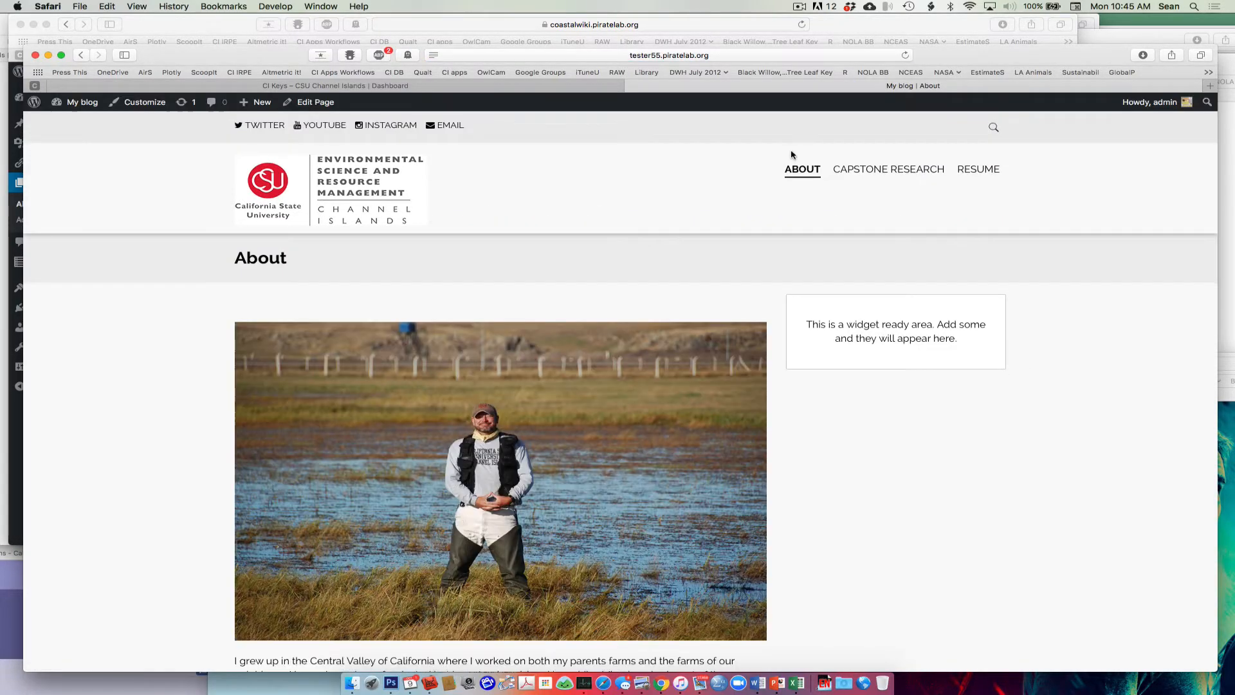
{"action": "scroll", "coordinate": [791, 155], "scroll_direction": "down", "scroll_amount": 3}
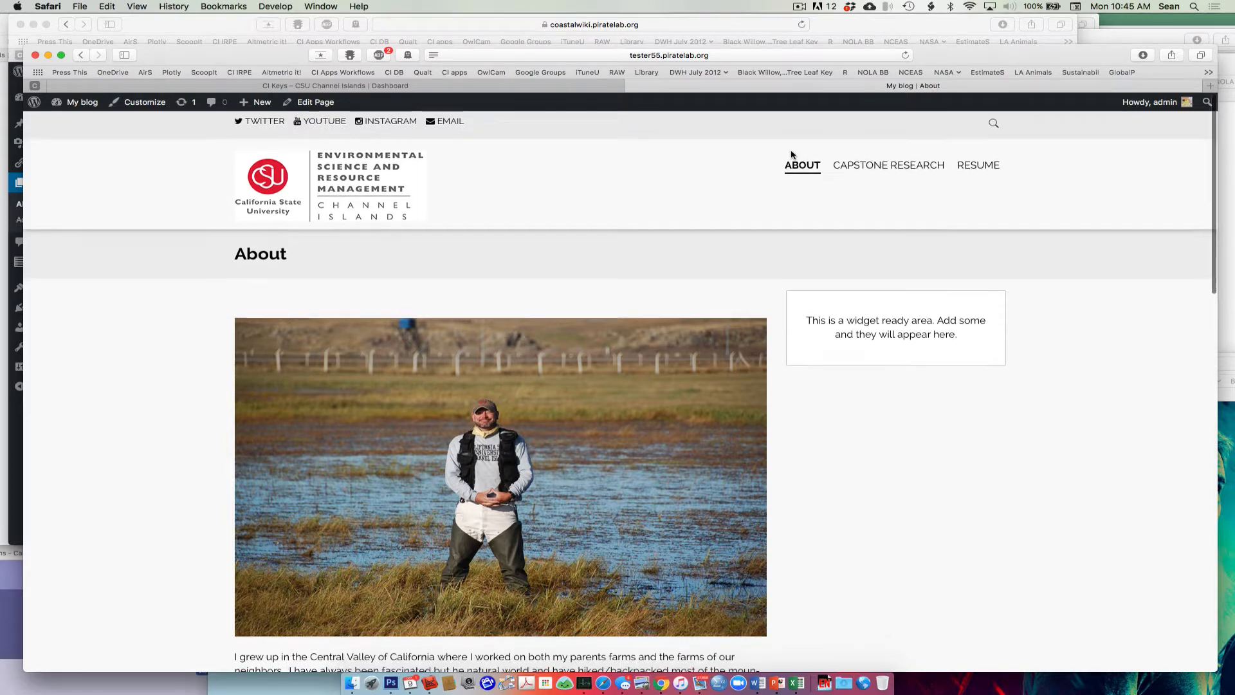
{"action": "scroll", "coordinate": [791, 155], "scroll_direction": "down", "scroll_amount": 2}
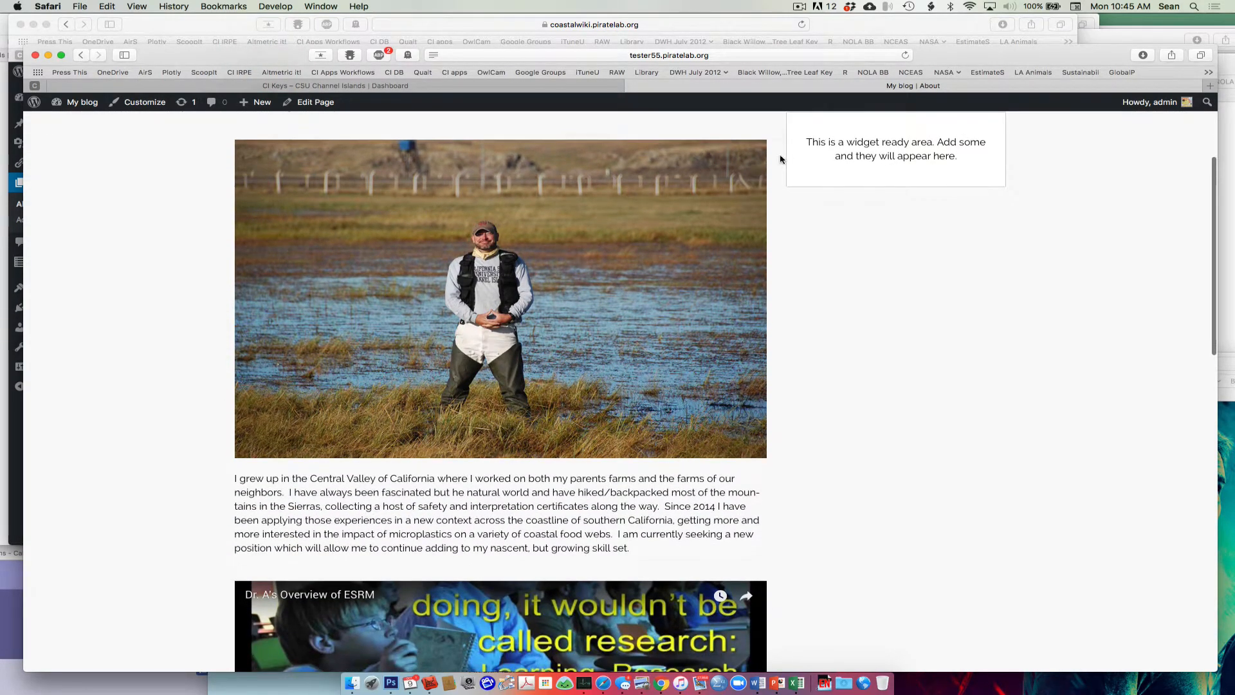
{"action": "scroll", "coordinate": [777, 159], "scroll_direction": "down", "scroll_amount": 1}
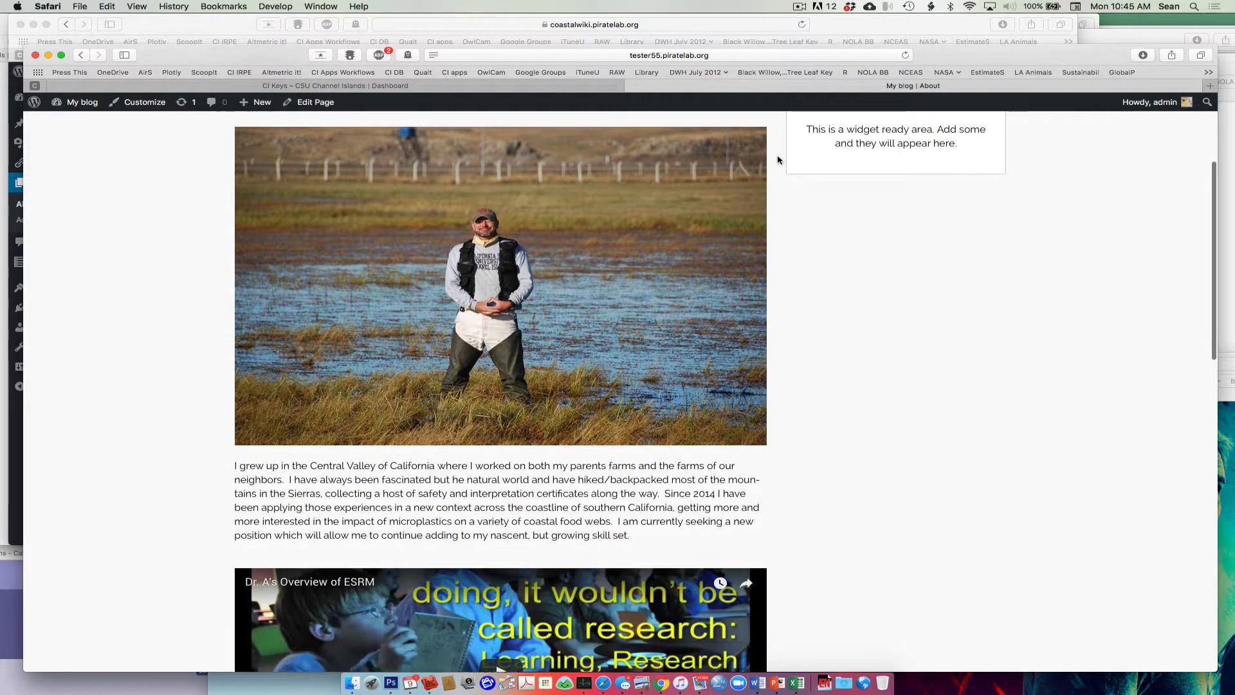
{"action": "scroll", "coordinate": [777, 159], "scroll_direction": "down", "scroll_amount": 1}
{"action": "scroll", "coordinate": [778, 160], "scroll_direction": "up", "scroll_amount": 1}
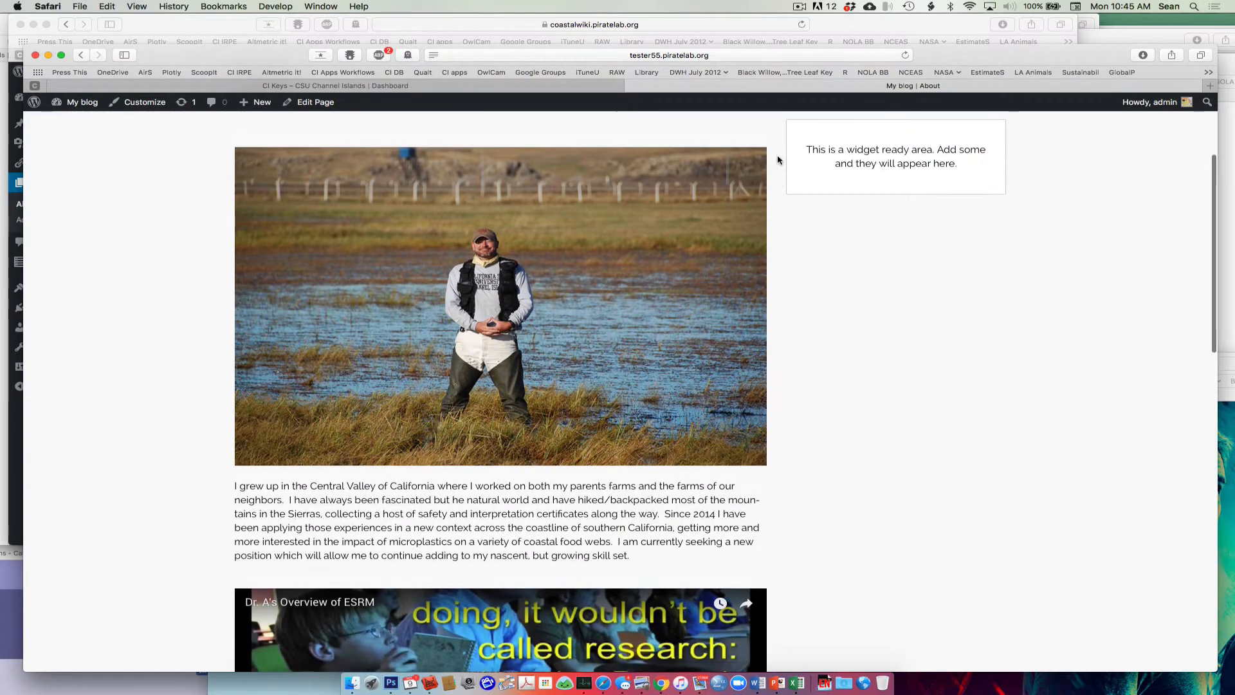
{"action": "scroll", "coordinate": [496, 213], "scroll_direction": "down", "scroll_amount": 2}
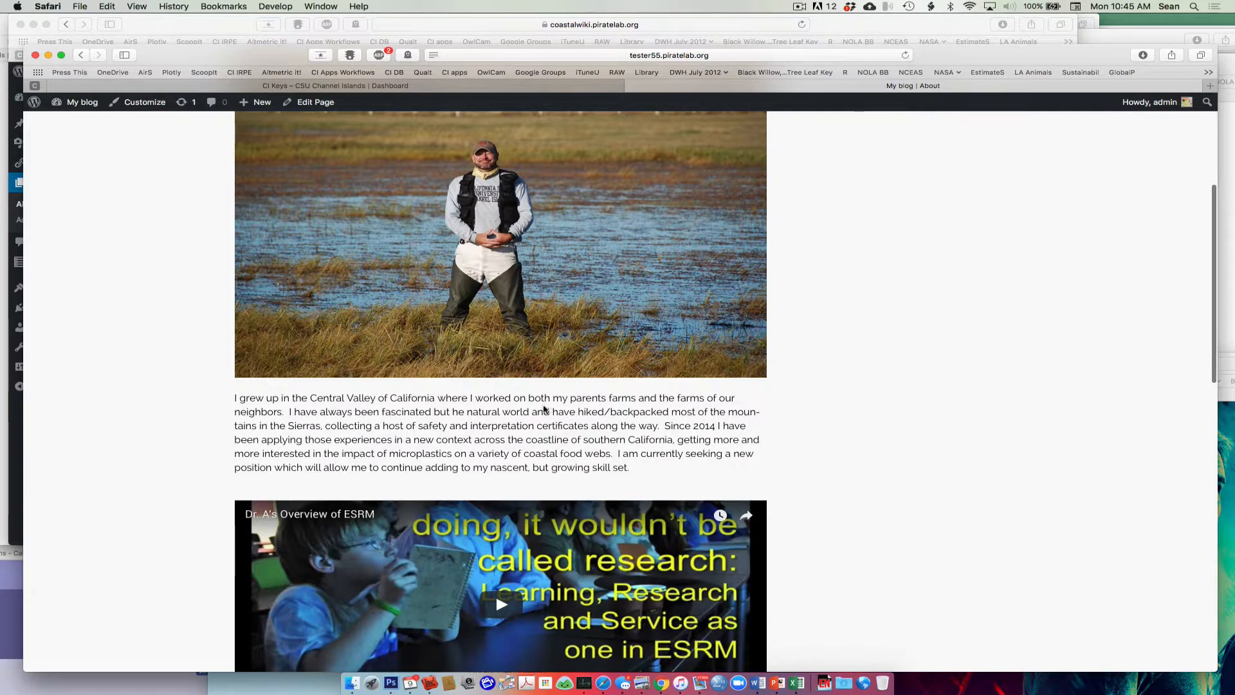
{"action": "scroll", "coordinate": [540, 411], "scroll_direction": "down", "scroll_amount": 8}
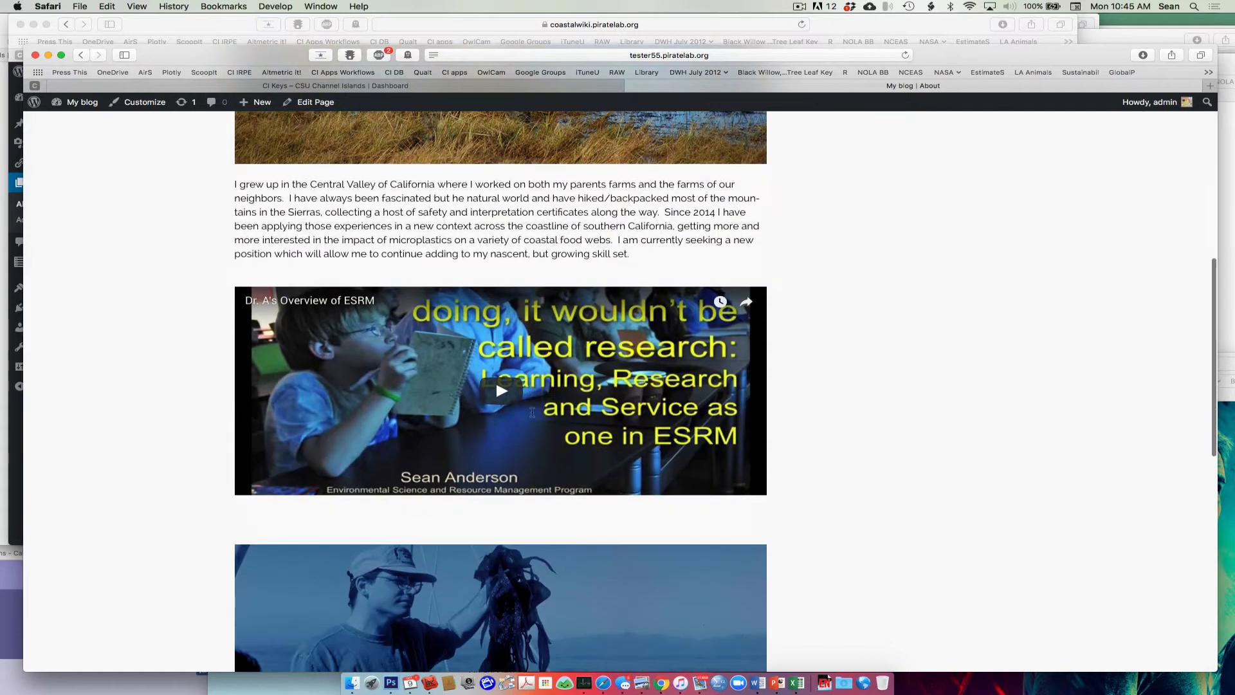
{"action": "scroll", "coordinate": [533, 416], "scroll_direction": "down", "scroll_amount": 3}
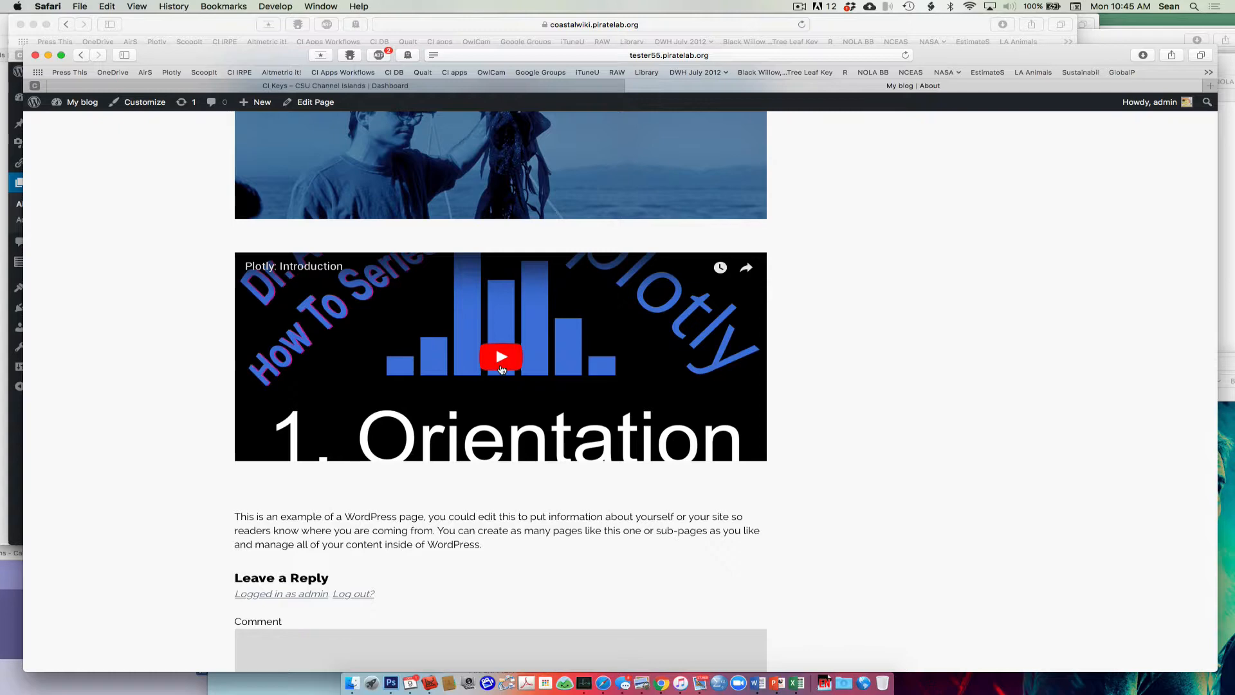
{"action": "scroll", "coordinate": [502, 369], "scroll_direction": "up", "scroll_amount": 15}
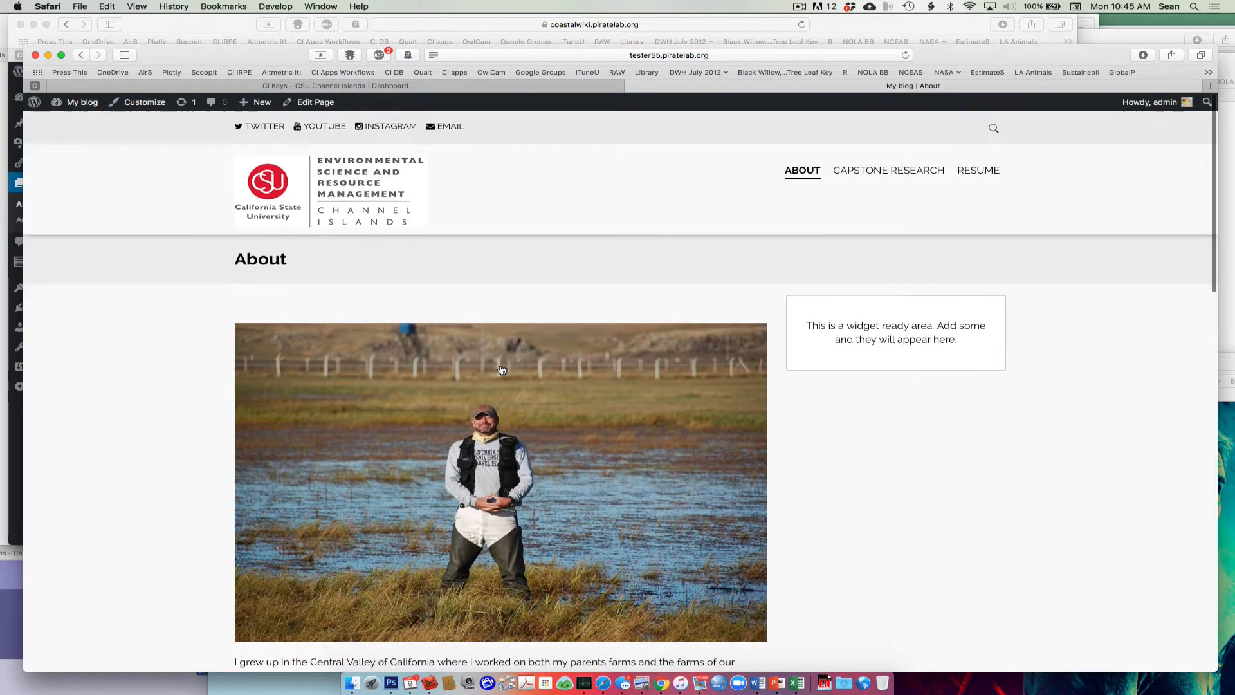
Open the site's Resume page and read through its sections down to the work experience
{"action": "left_click", "coordinate": [976, 170]}
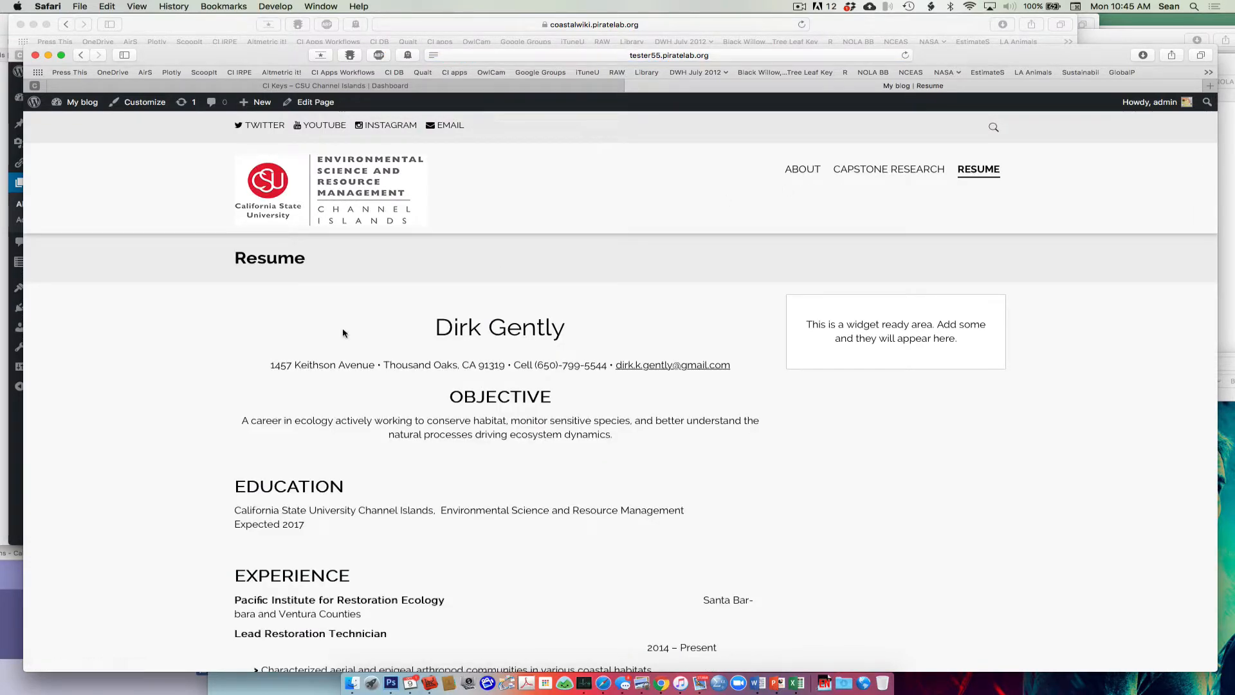
{"action": "scroll", "coordinate": [343, 332], "scroll_direction": "down", "scroll_amount": 2}
{"action": "scroll", "coordinate": [343, 332], "scroll_direction": "down", "scroll_amount": 15}
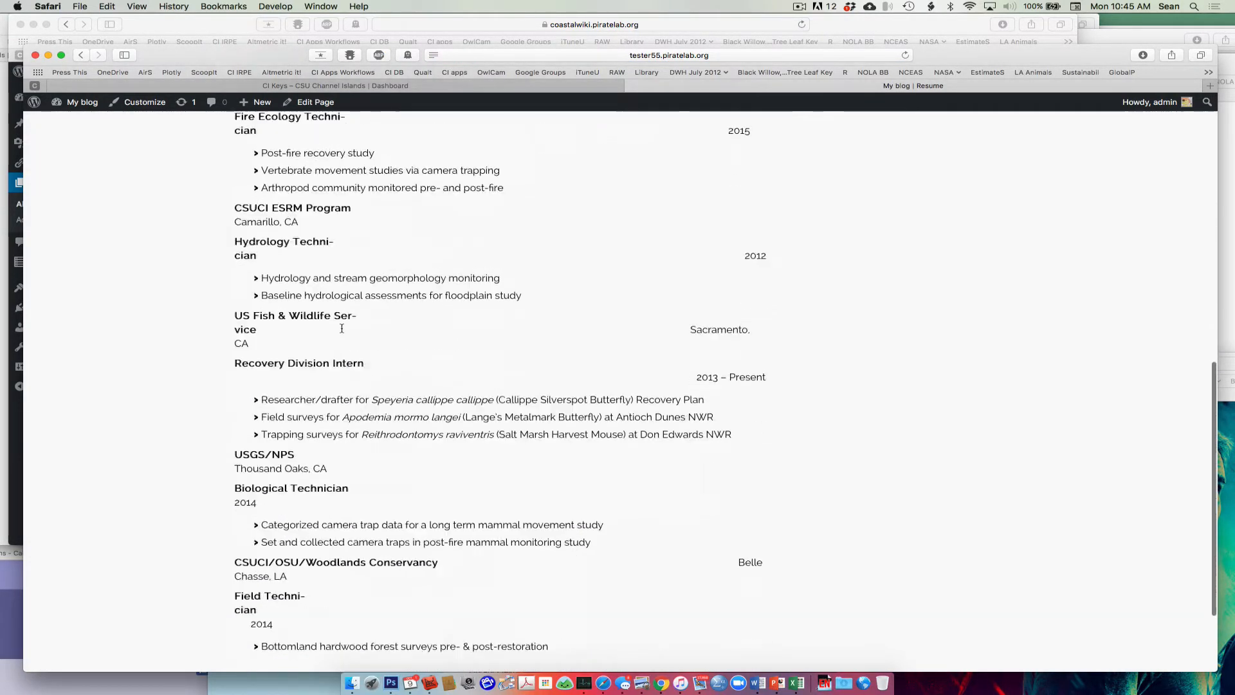
{"action": "scroll", "coordinate": [342, 328], "scroll_direction": "up", "scroll_amount": 15}
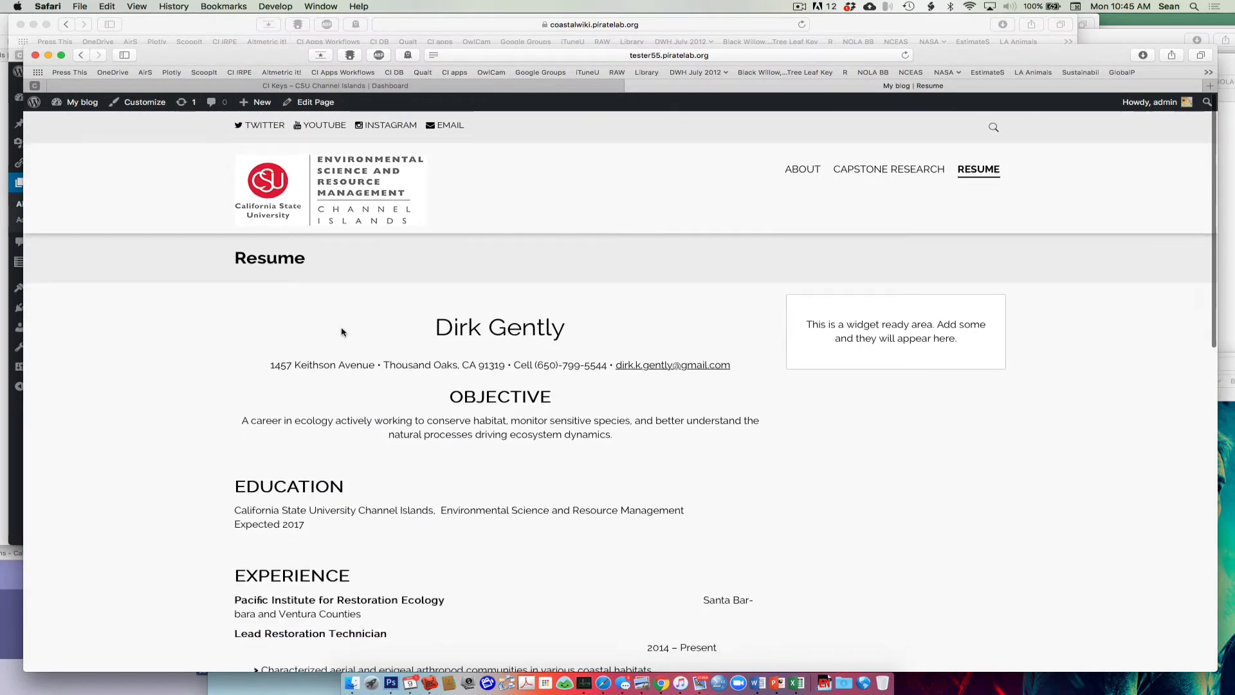
Open the site's Capstone Research page and examine its map, placeholder text and captioned photo
{"action": "left_click", "coordinate": [859, 178]}
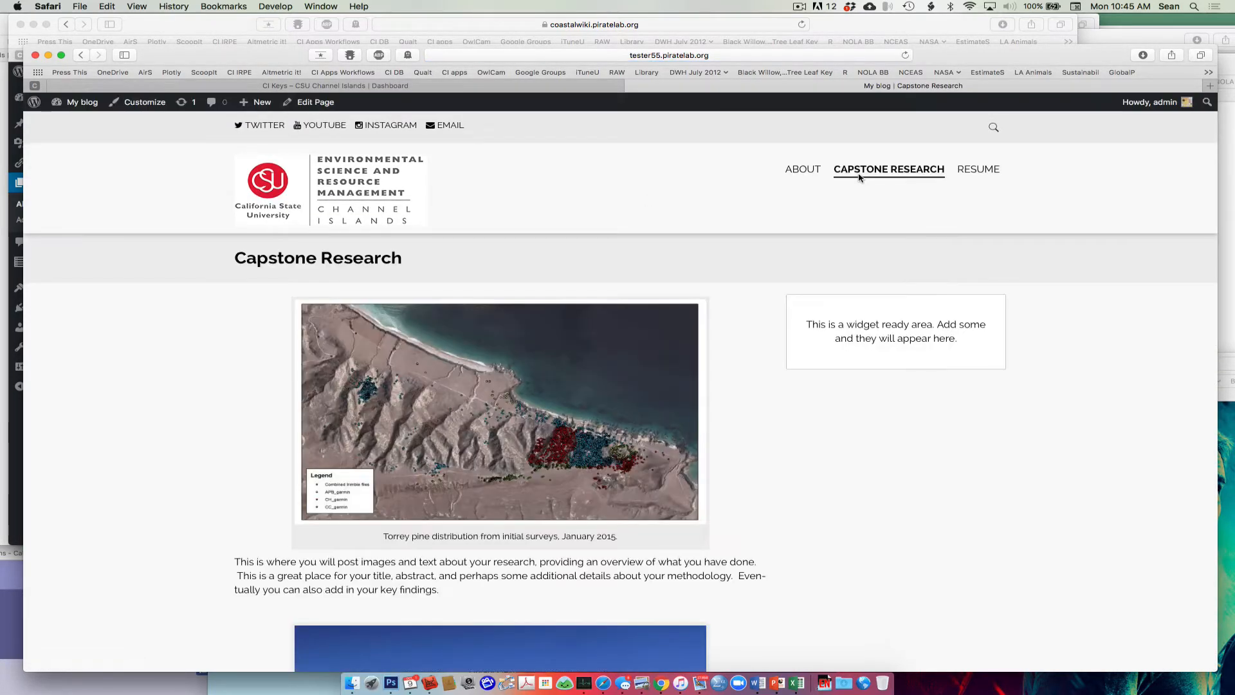
{"action": "scroll", "coordinate": [859, 178], "scroll_direction": "down", "scroll_amount": 3}
{"action": "scroll", "coordinate": [859, 177], "scroll_direction": "down", "scroll_amount": 3}
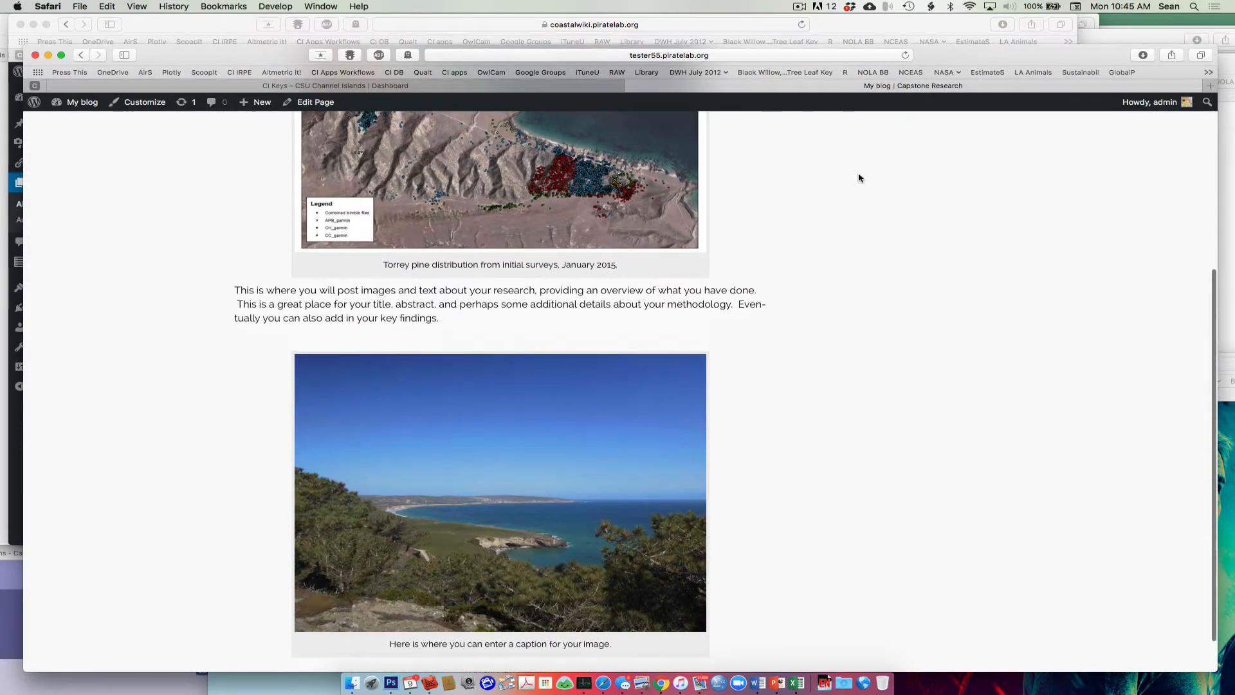
{"action": "scroll", "coordinate": [859, 177], "scroll_direction": "up", "scroll_amount": 6}
{"action": "scroll", "coordinate": [797, 218], "scroll_direction": "down", "scroll_amount": 4}
{"action": "scroll", "coordinate": [796, 219], "scroll_direction": "down", "scroll_amount": 3}
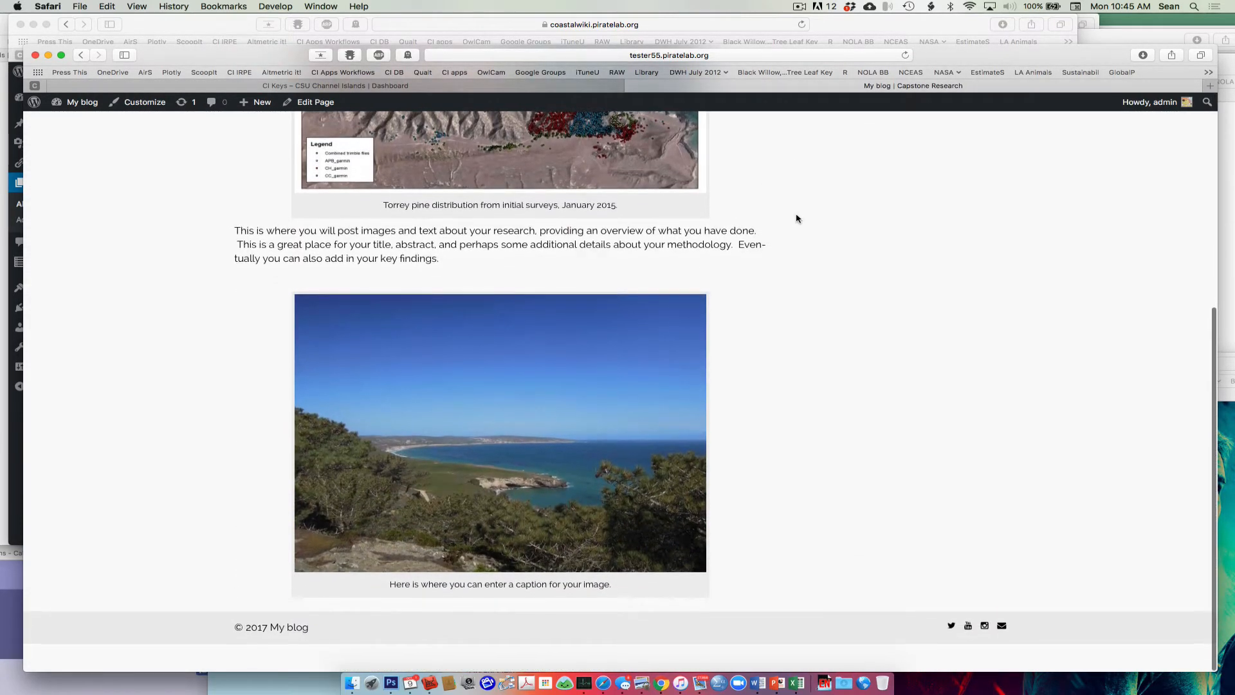
{"action": "scroll", "coordinate": [796, 219], "scroll_direction": "up", "scroll_amount": 6}
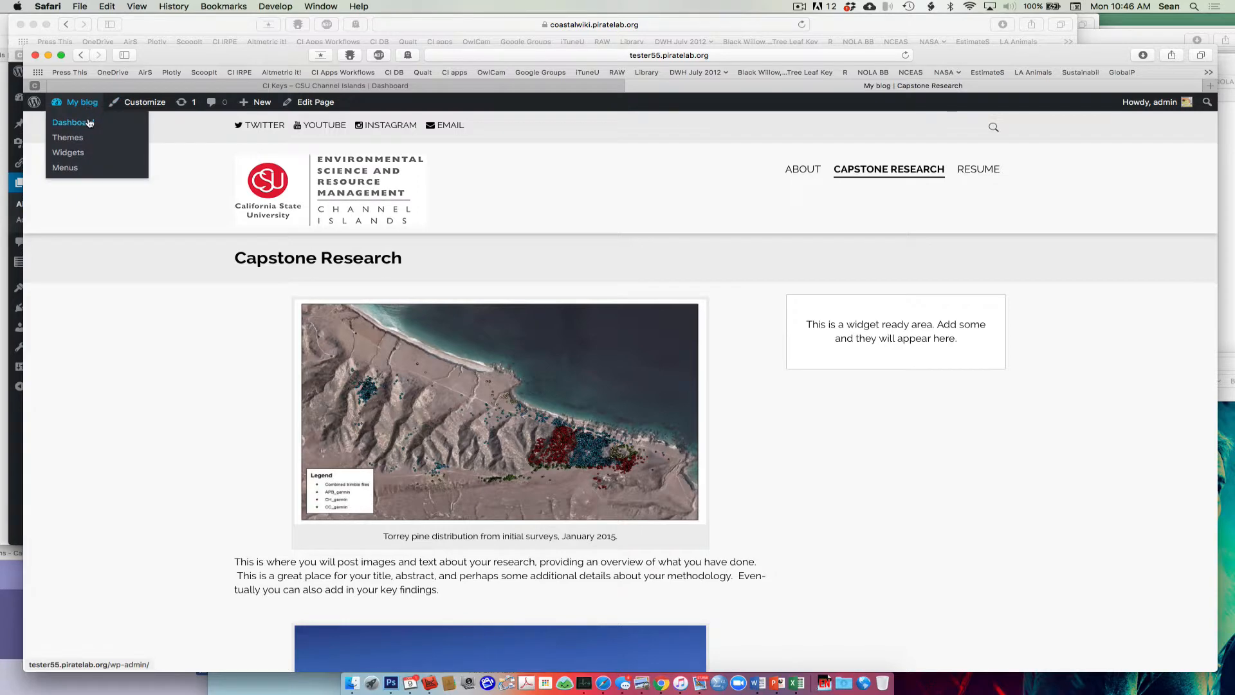
Return to the WordPress dashboard and show the list of all pages
{"action": "left_click", "coordinate": [90, 122]}
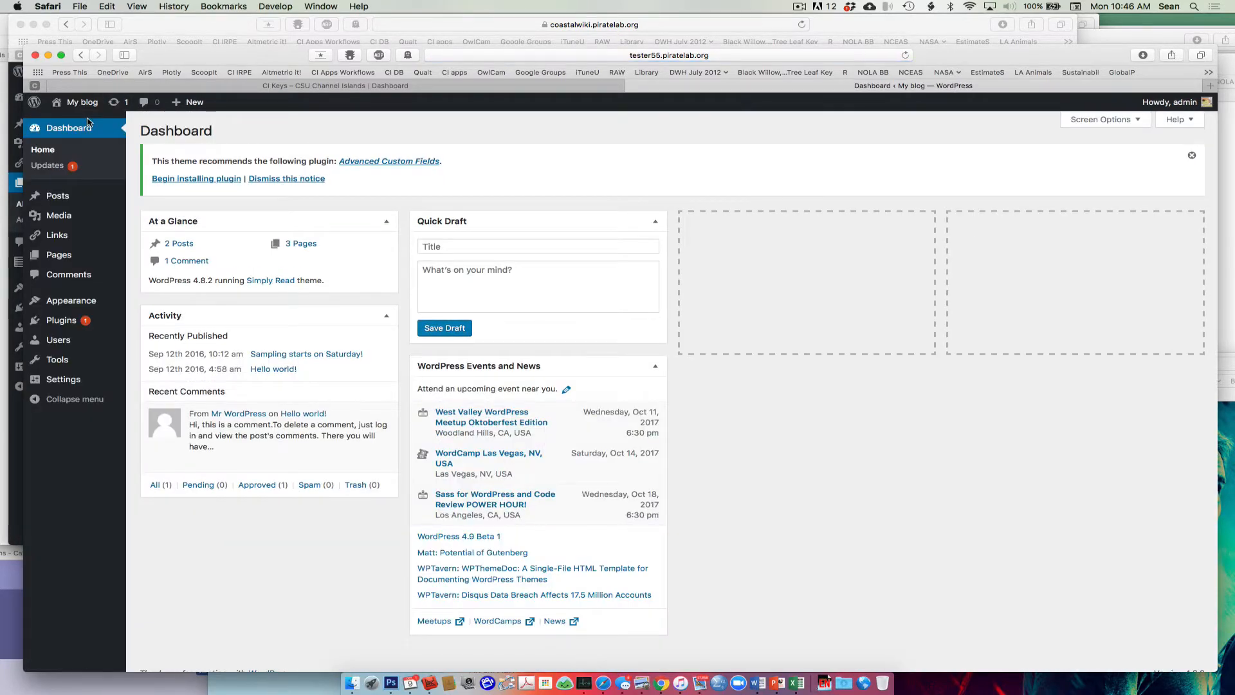
{"action": "mouse_move", "coordinate": [66, 264]}
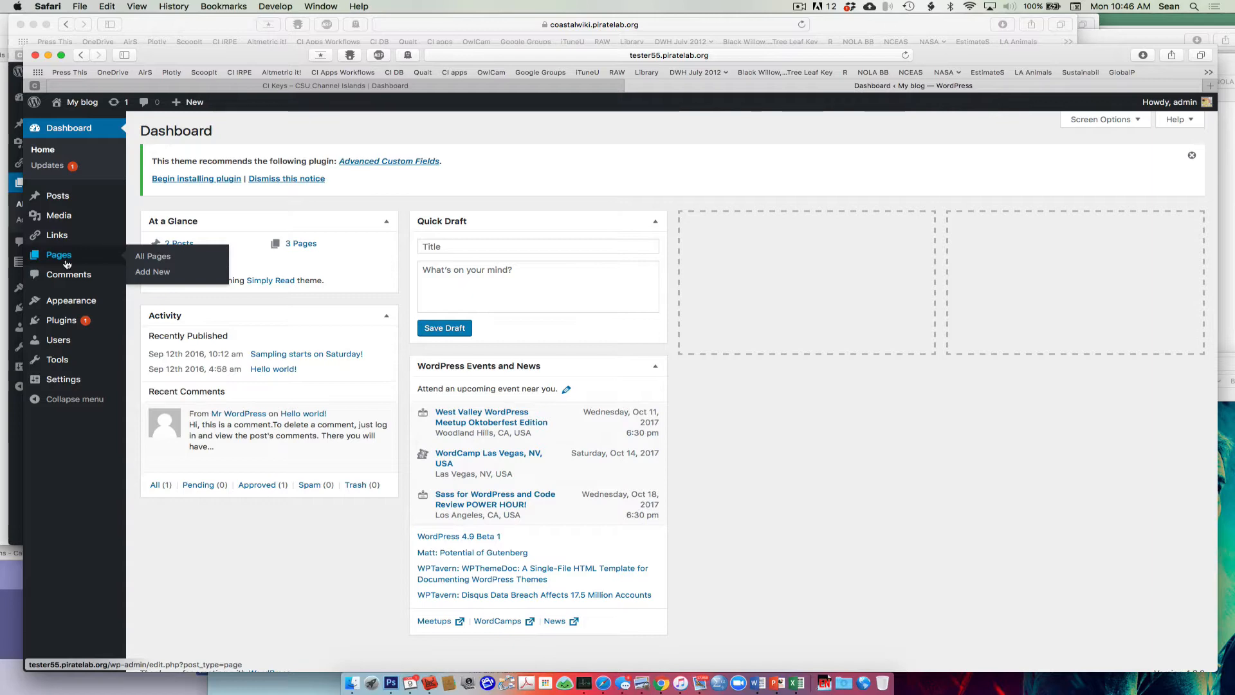
{"action": "left_click", "coordinate": [64, 274]}
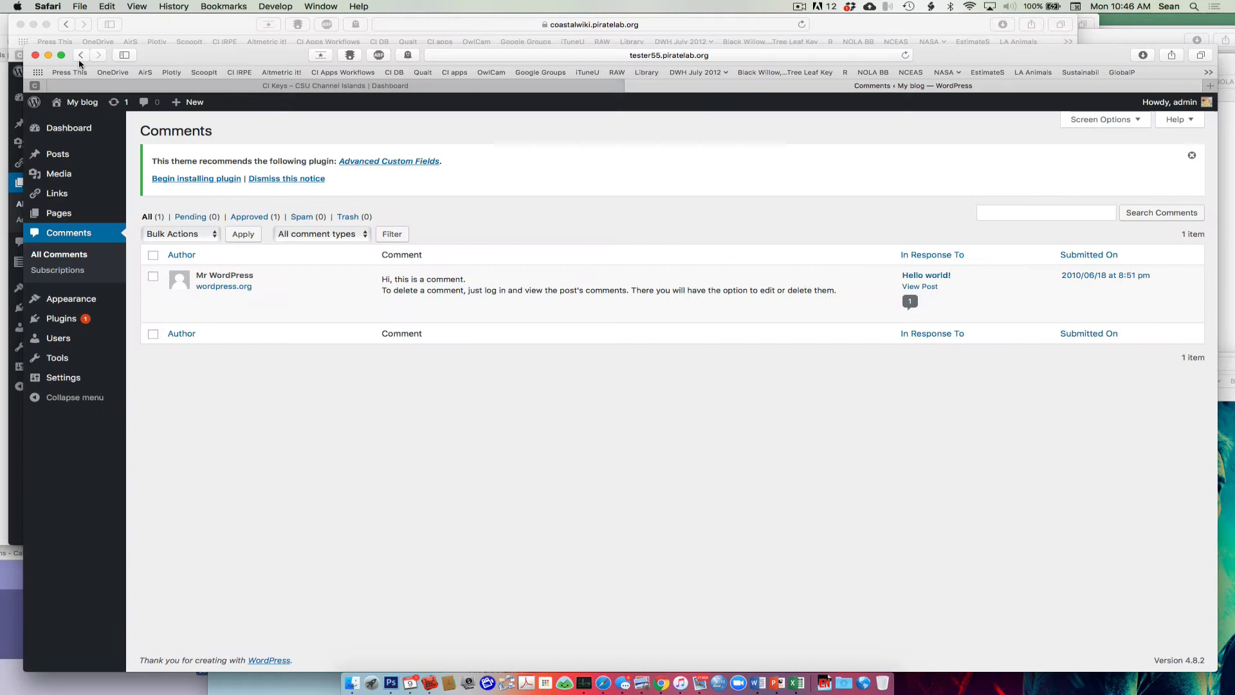
{"action": "left_click", "coordinate": [81, 55]}
{"action": "left_click", "coordinate": [60, 257]}
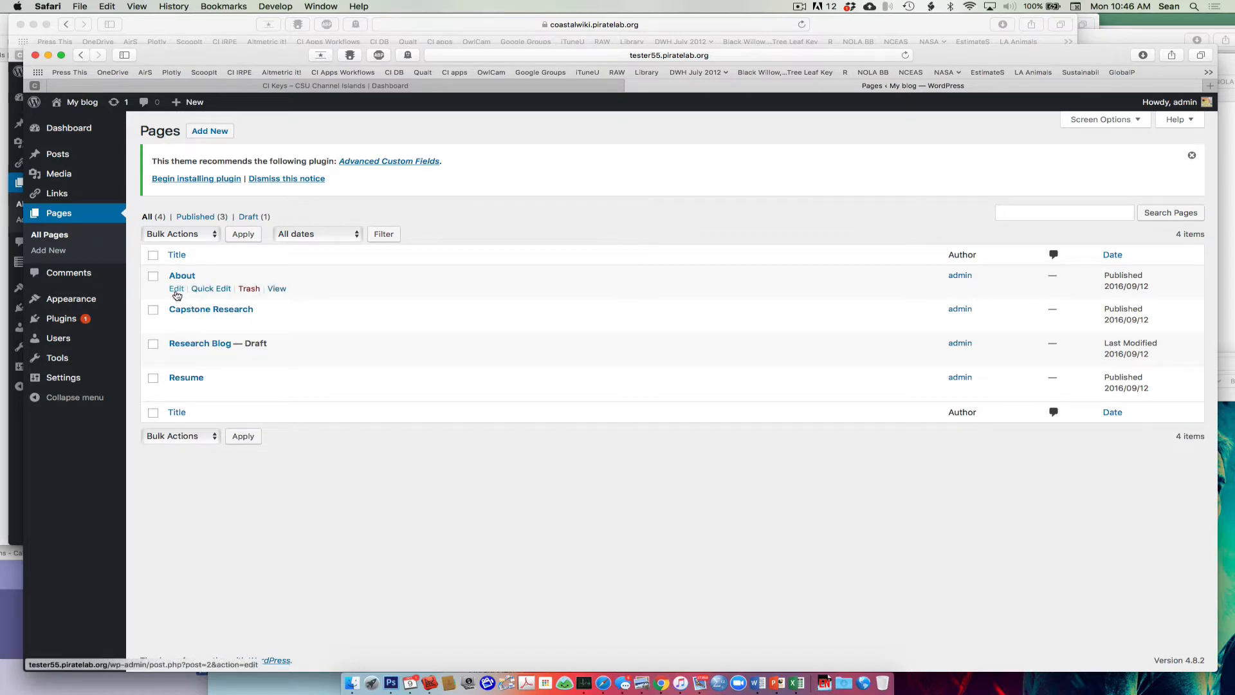
Open the About page for editing, view its content as HTML text and switch back to the visual editor
{"action": "left_click", "coordinate": [176, 290]}
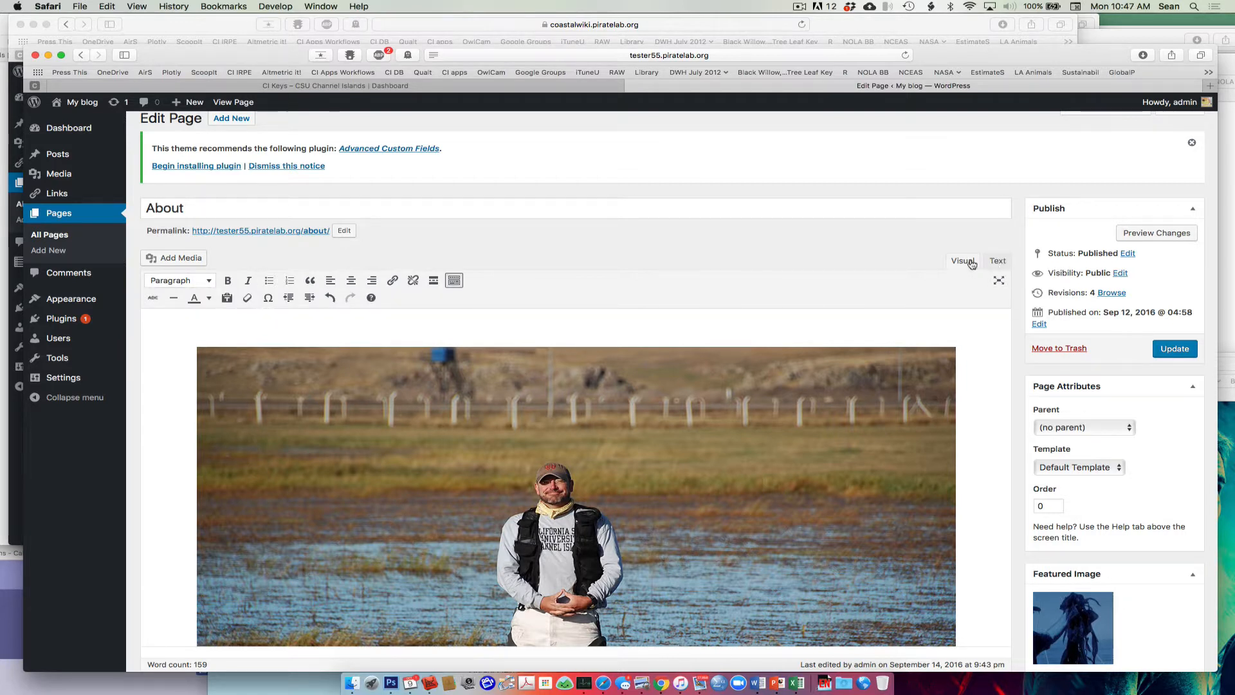
{"action": "left_click", "coordinate": [997, 263]}
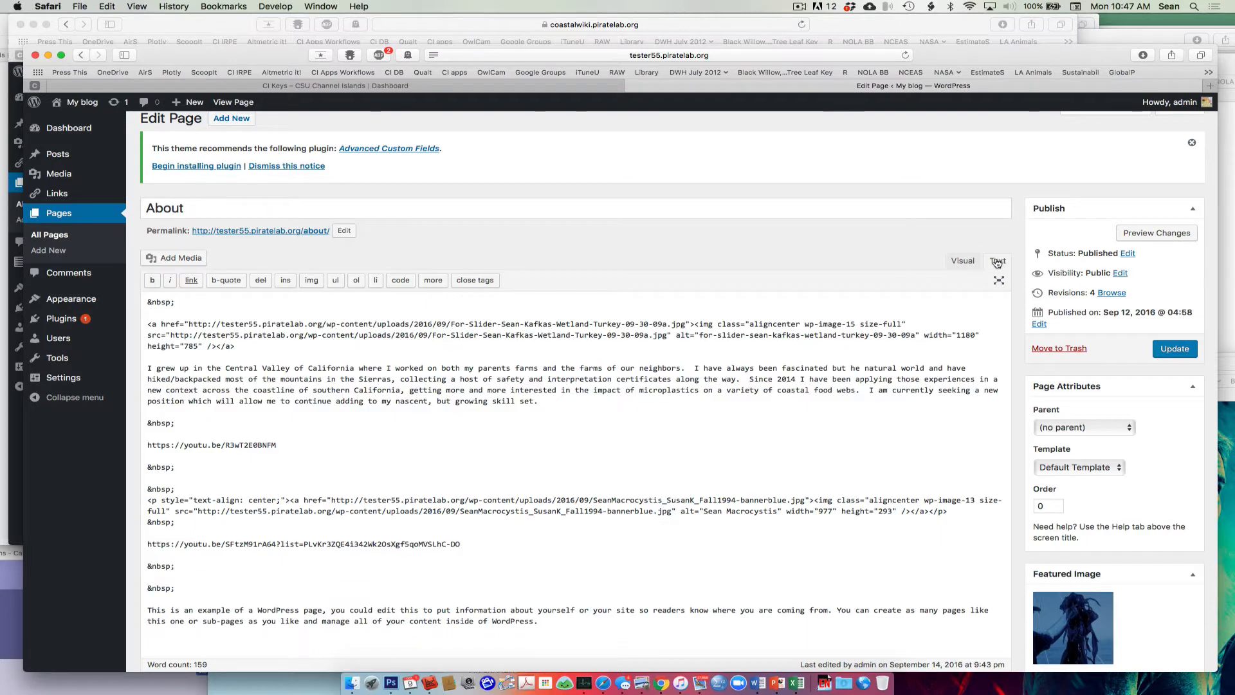
{"action": "left_click", "coordinate": [969, 261]}
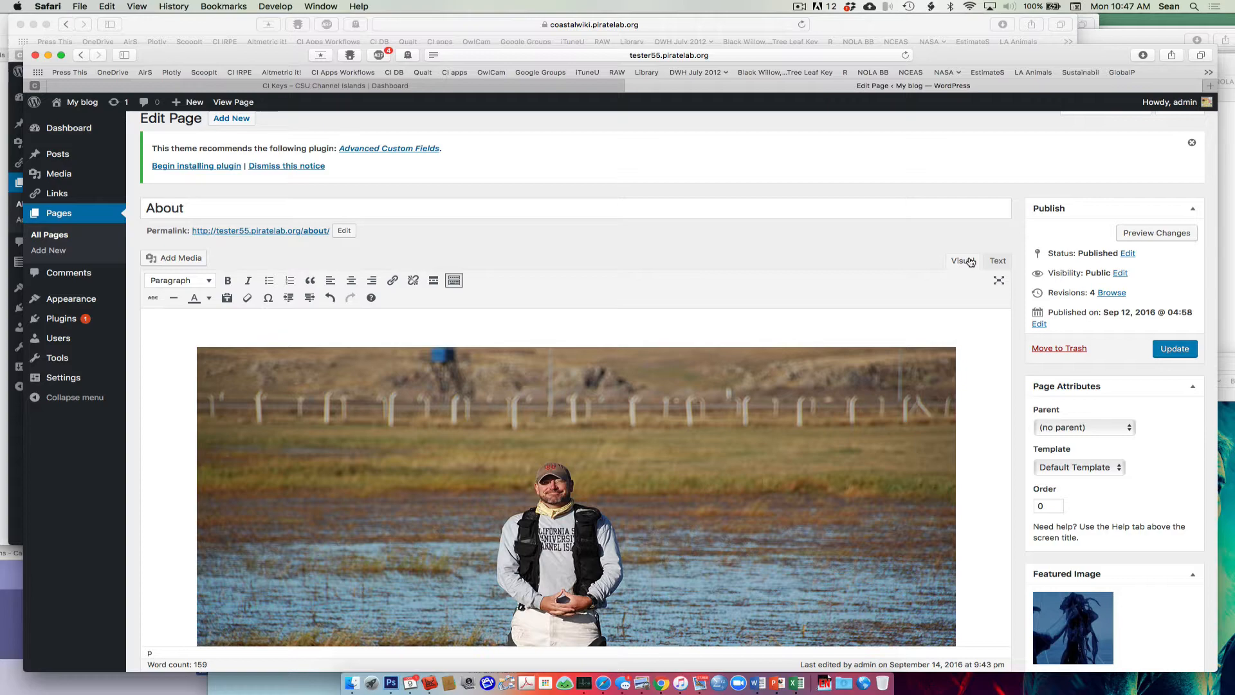
Add the paragraph "I can type whatever I like." above the biography text on the About page and update the page
{"action": "scroll", "coordinate": [970, 270], "scroll_direction": "down", "scroll_amount": 10}
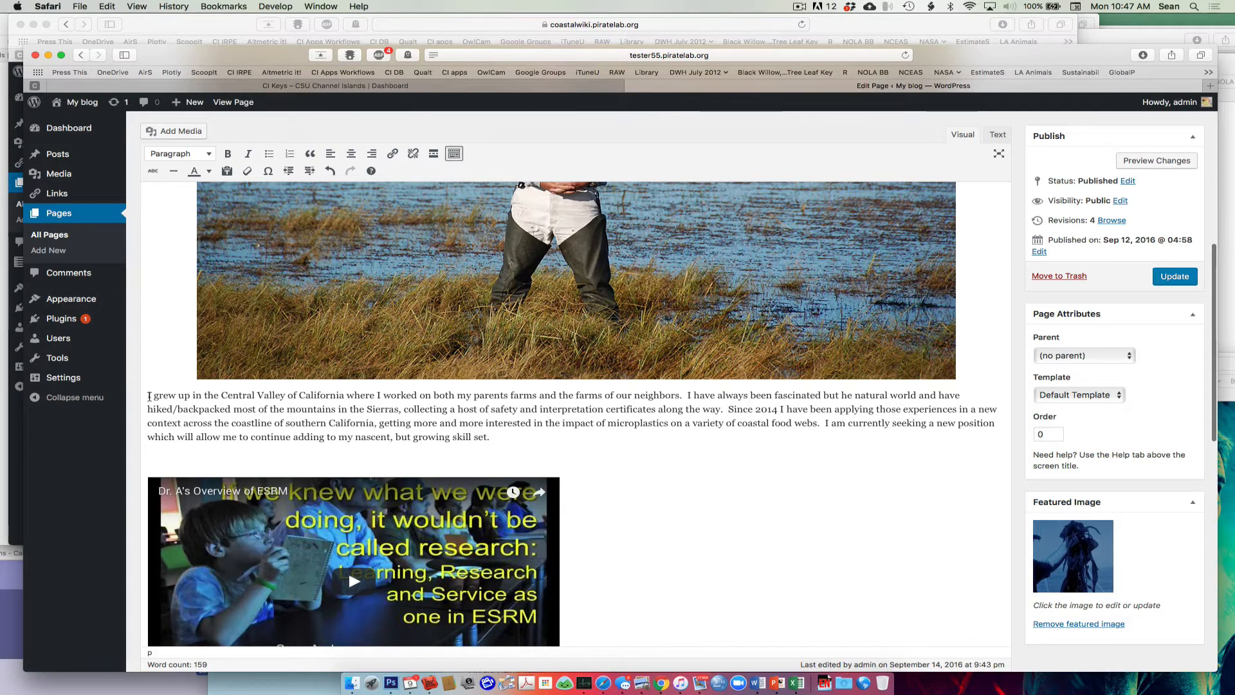
{"action": "left_click", "coordinate": [148, 396]}
{"action": "type", "text": "I can type "}
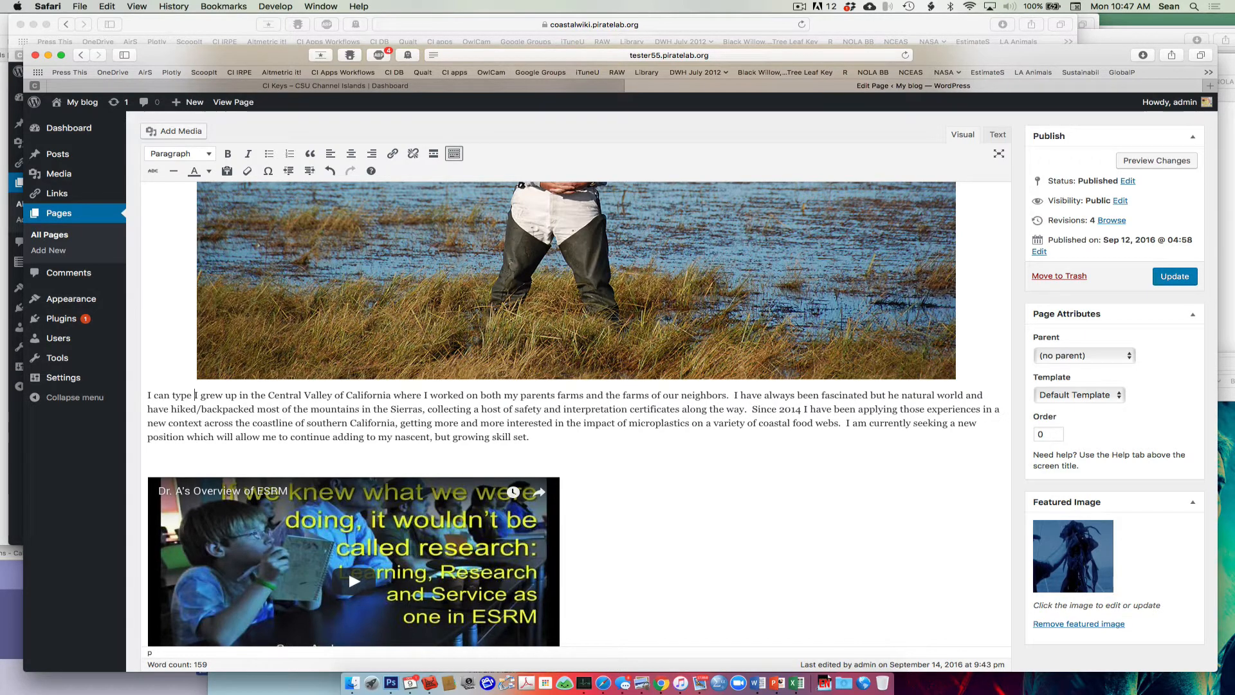
{"action": "type", "text": "whatever I li"}
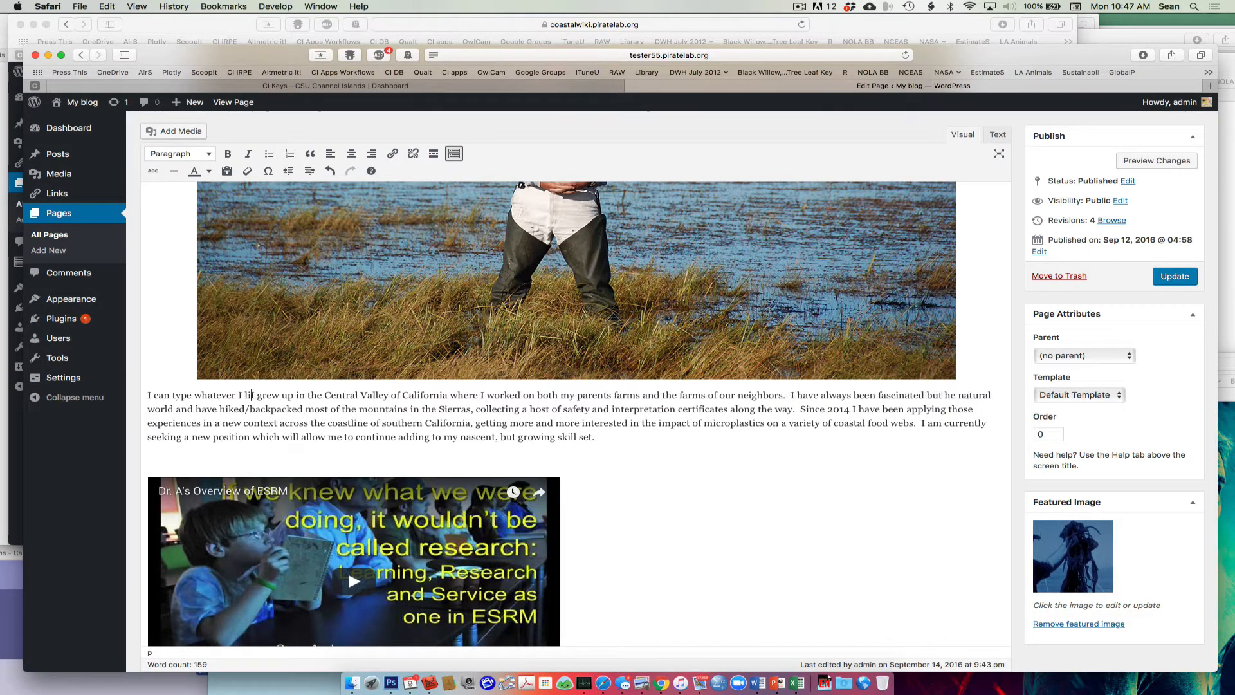
{"action": "type", "text": "ke."}
{"action": "key", "text": "Return"}
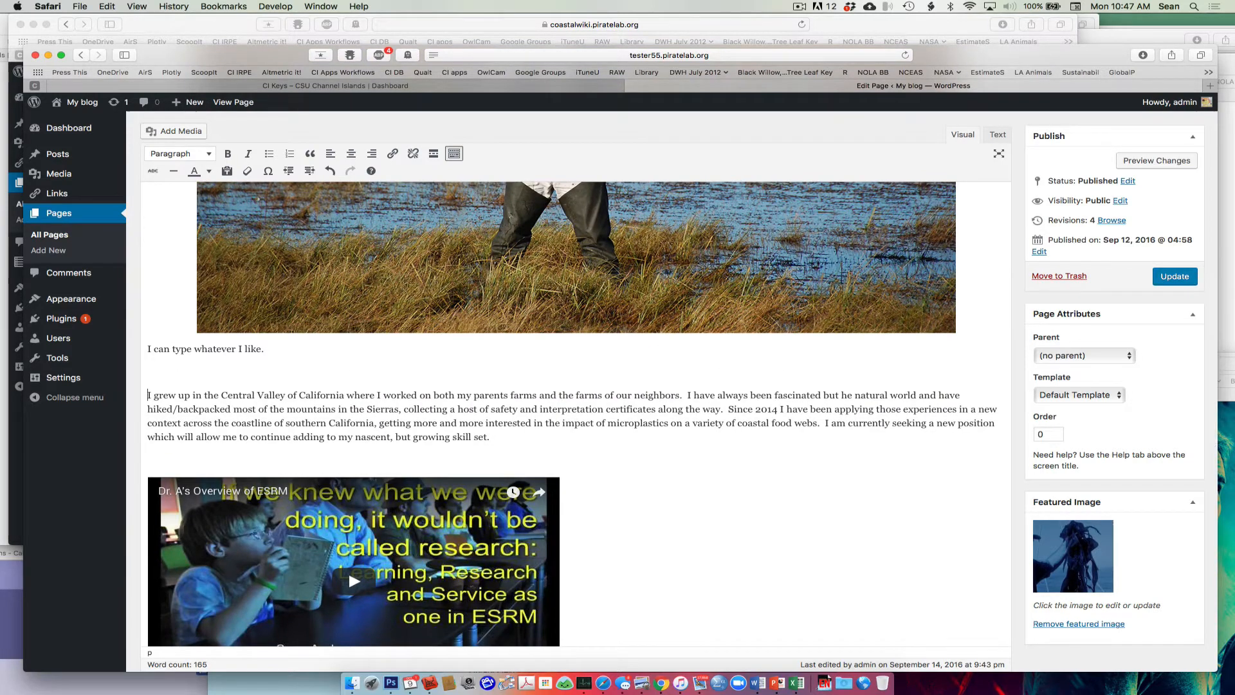
{"action": "scroll", "coordinate": [836, 474], "scroll_direction": "up", "scroll_amount": 3}
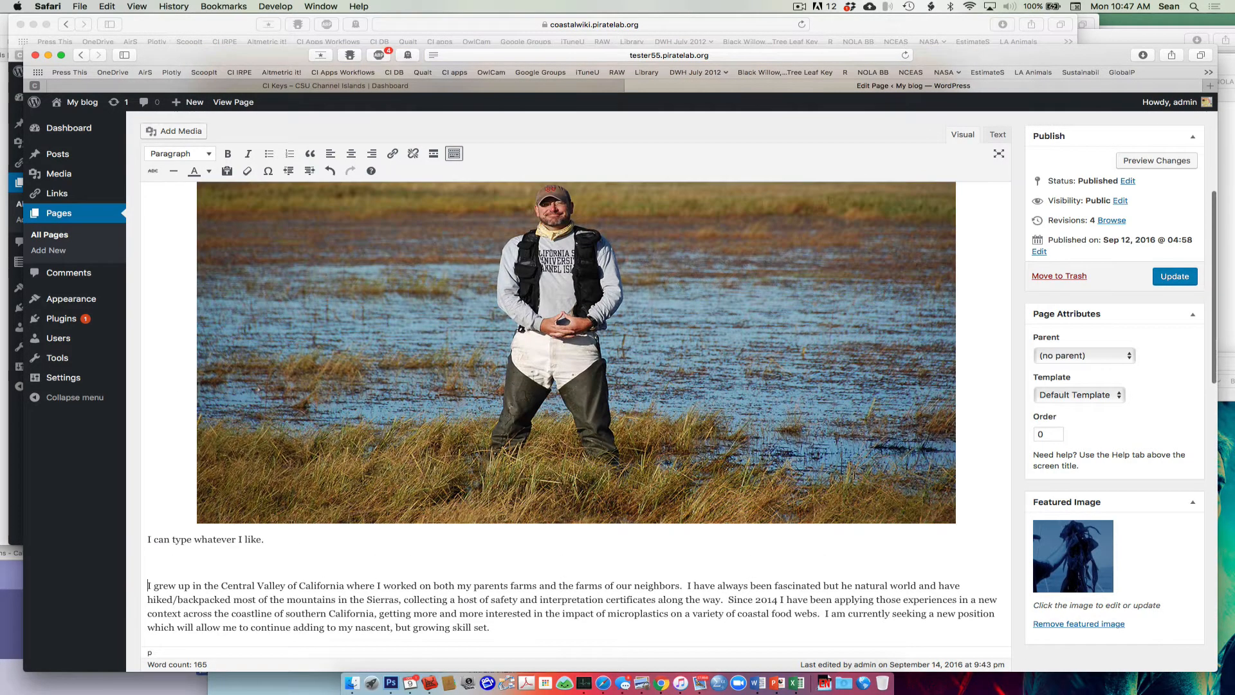
{"action": "scroll", "coordinate": [1022, 433], "scroll_direction": "up", "scroll_amount": 5}
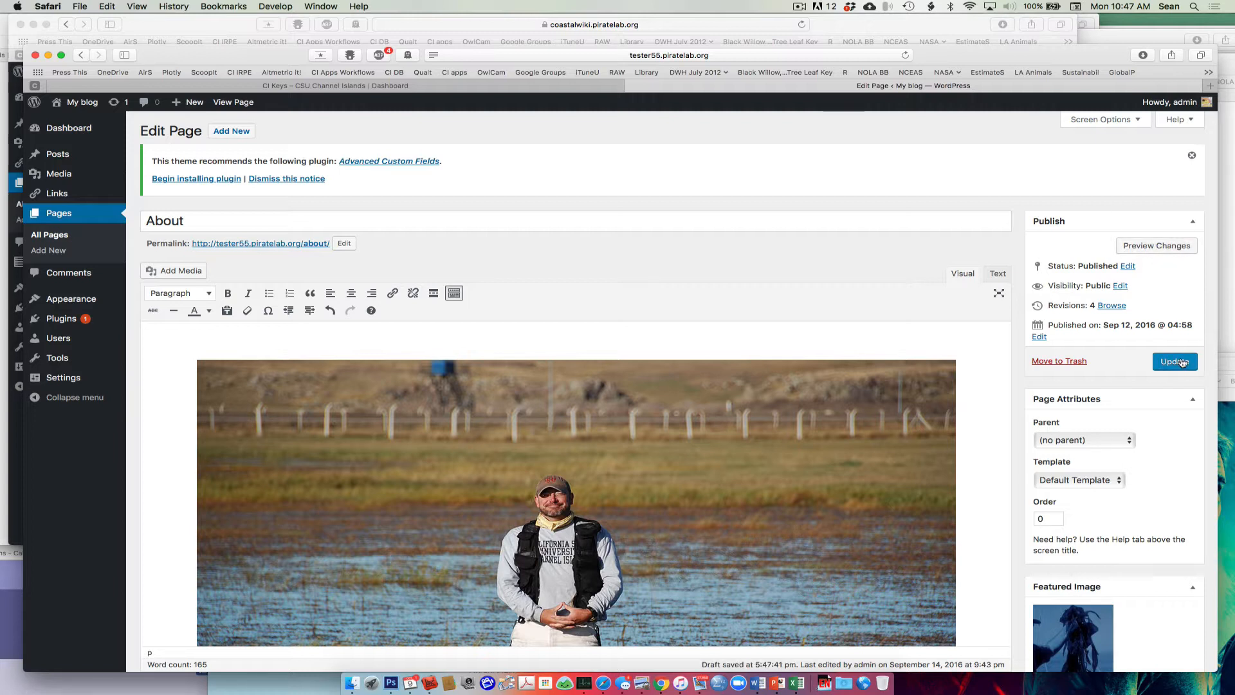
{"action": "left_click", "coordinate": [1182, 363]}
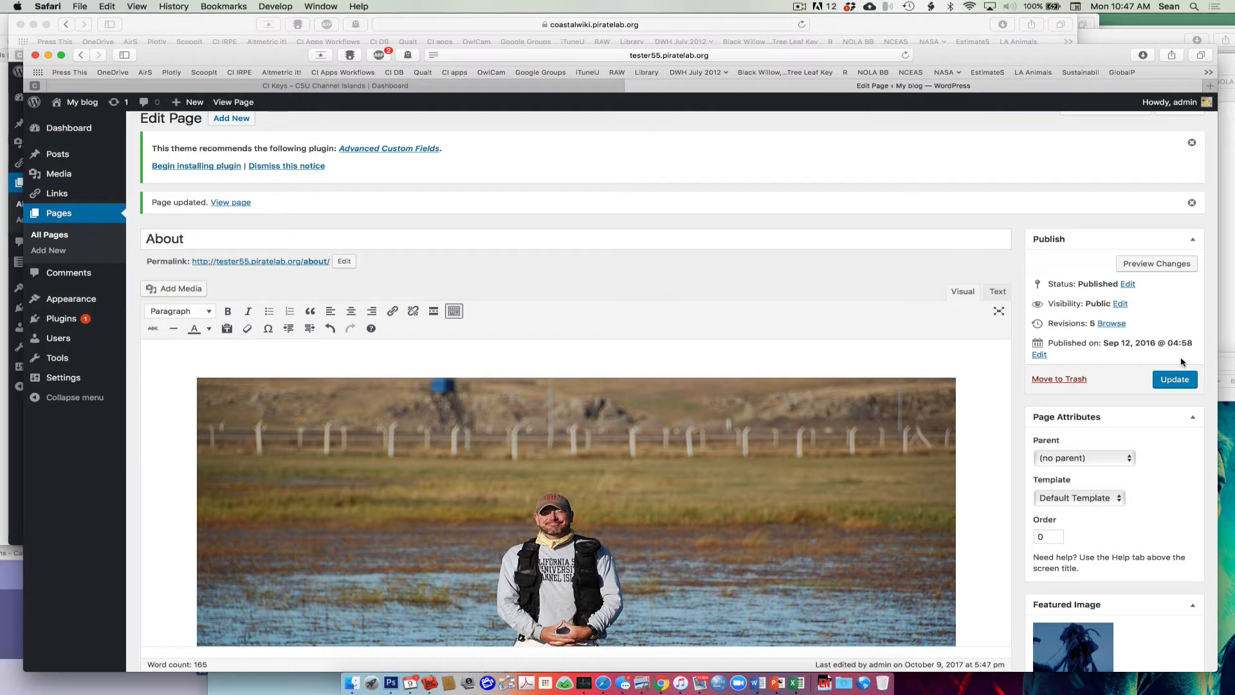
Upload BladeRunner2049BeachesOnTheEdge.jpg from the Coastal F17 folder for the blank line under "I can type whatever I like."
{"action": "scroll", "coordinate": [1182, 362], "scroll_direction": "down", "scroll_amount": 10}
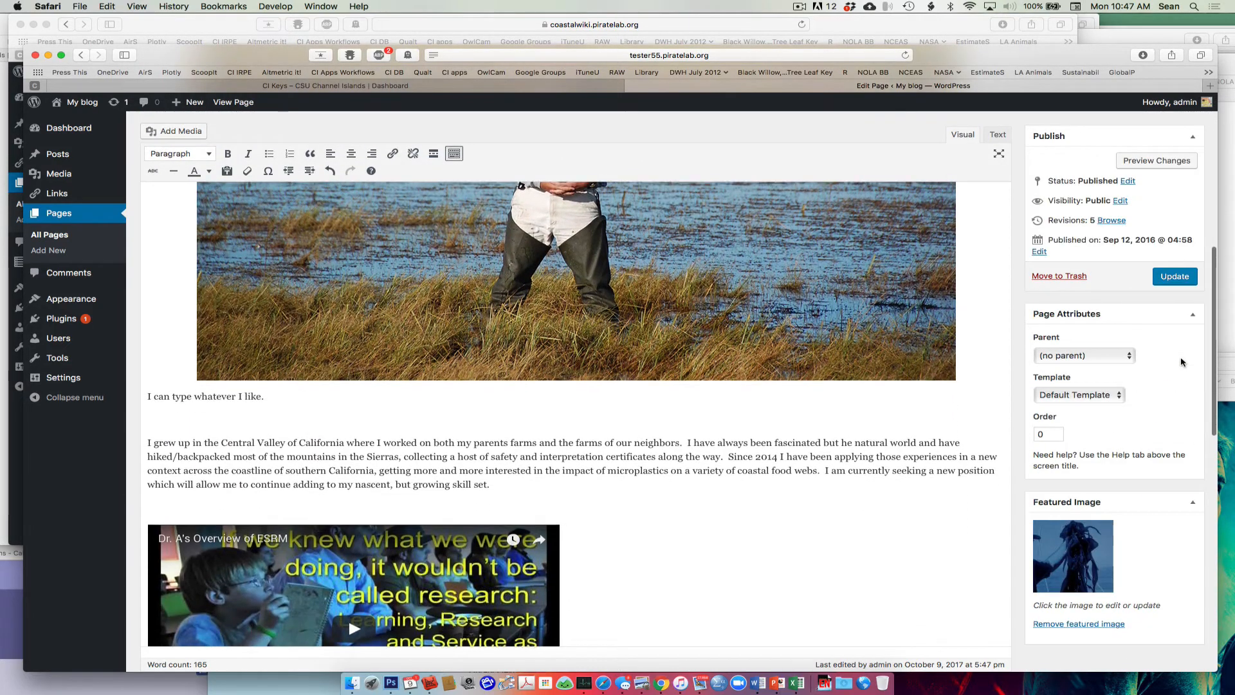
{"action": "left_click", "coordinate": [230, 411]}
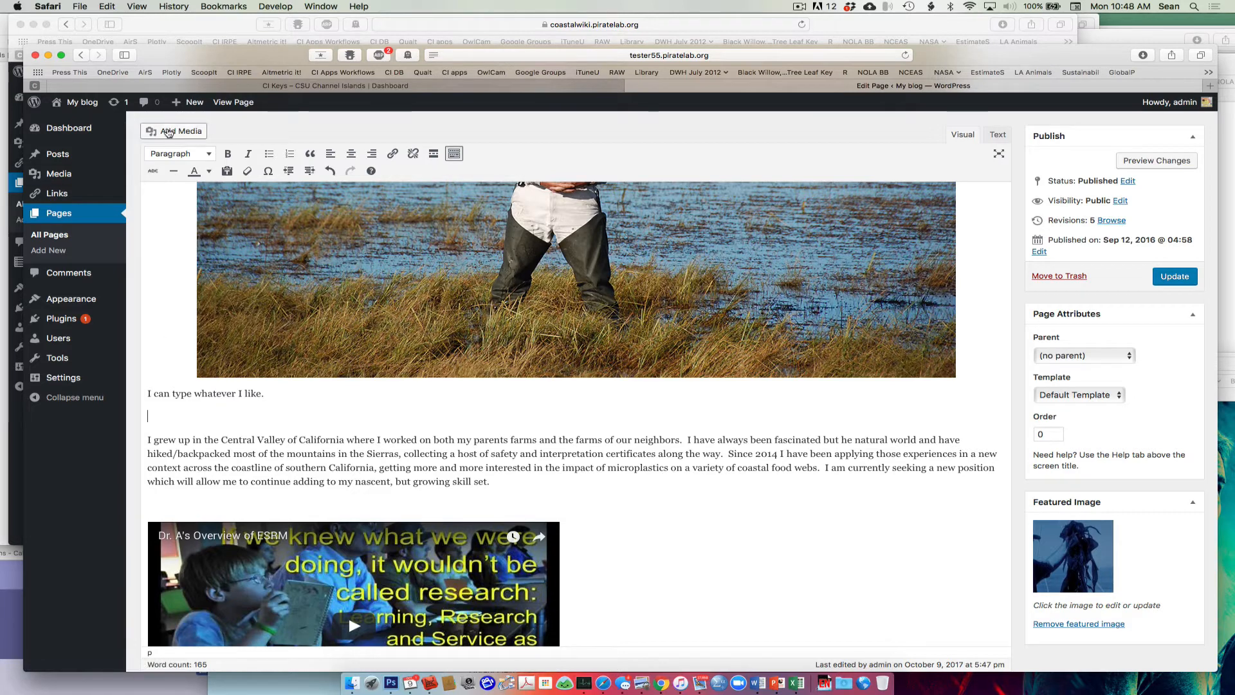
{"action": "left_click", "coordinate": [168, 132]}
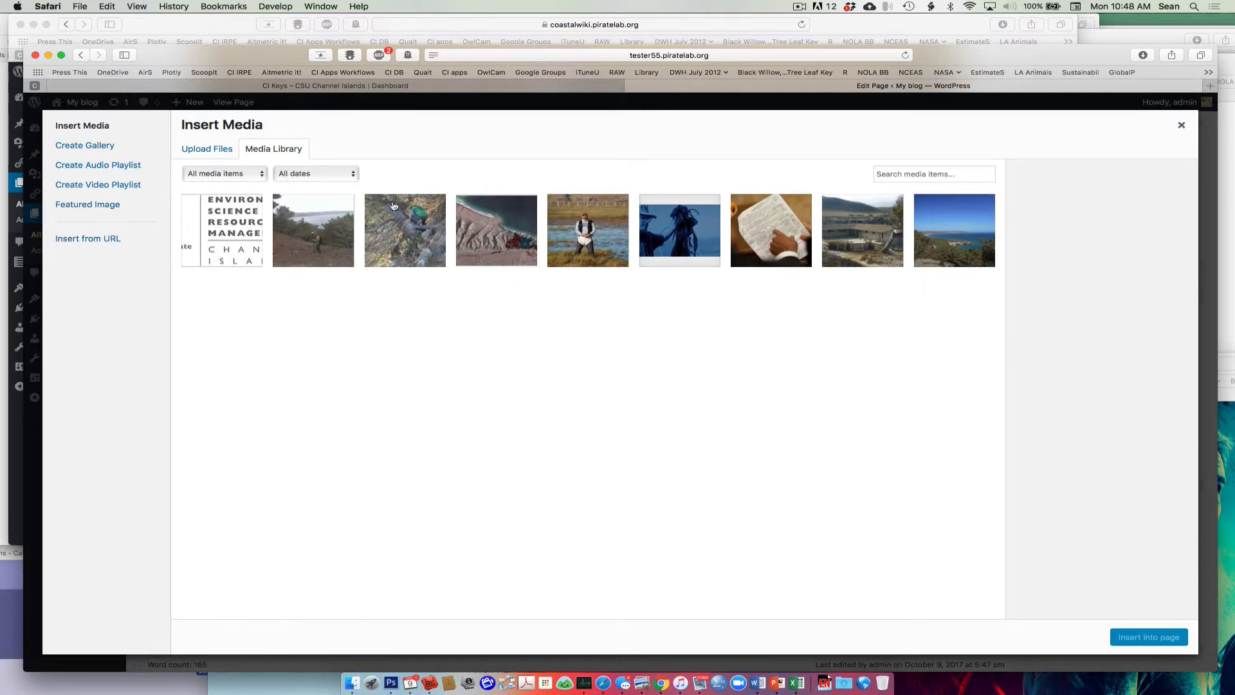
{"action": "left_click", "coordinate": [223, 150]}
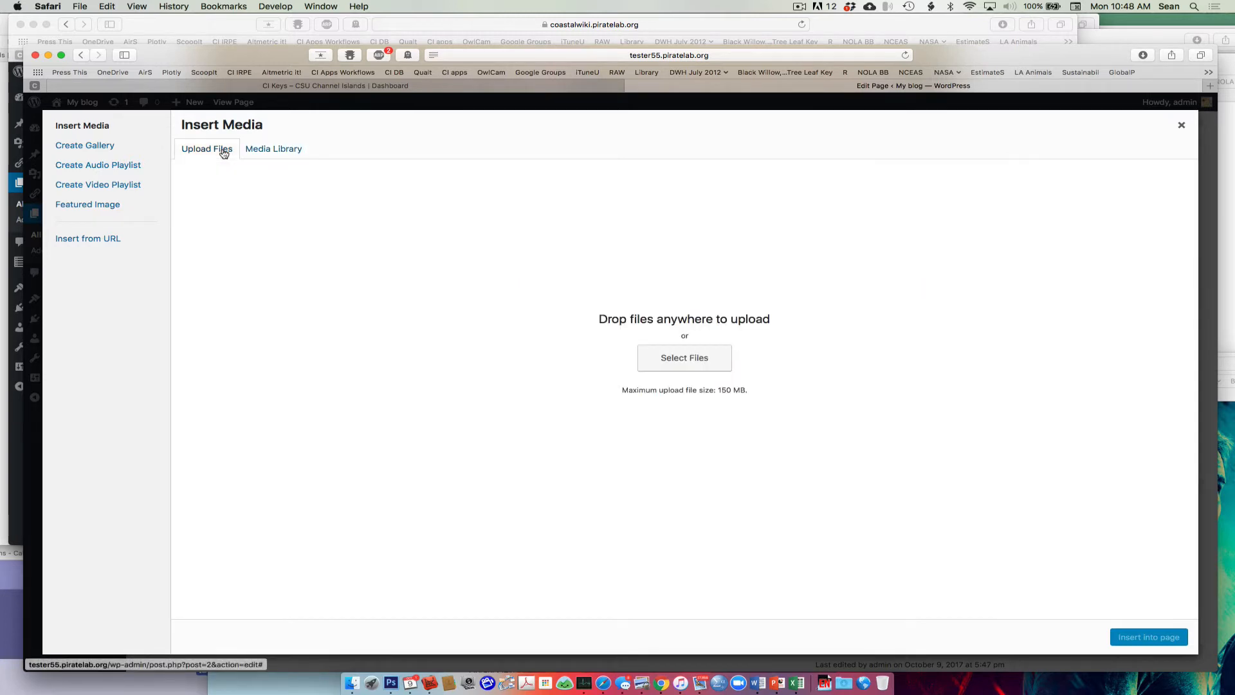
{"action": "left_click", "coordinate": [667, 357]}
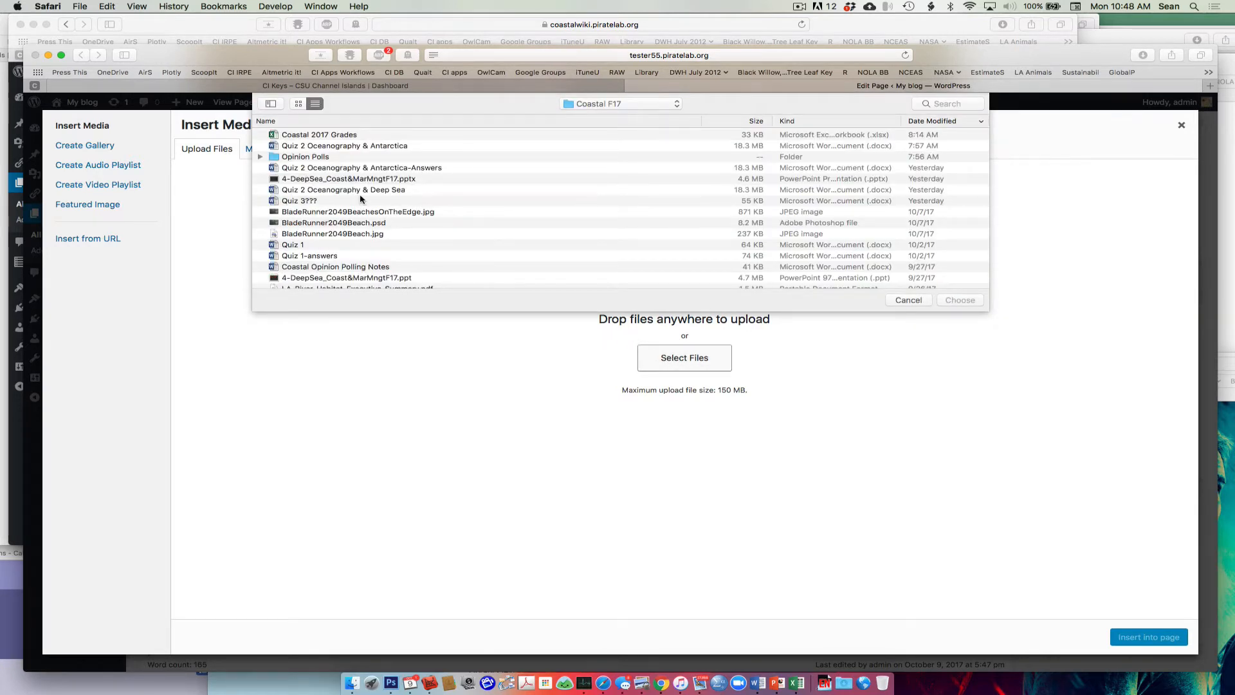
{"action": "left_click", "coordinate": [349, 213]}
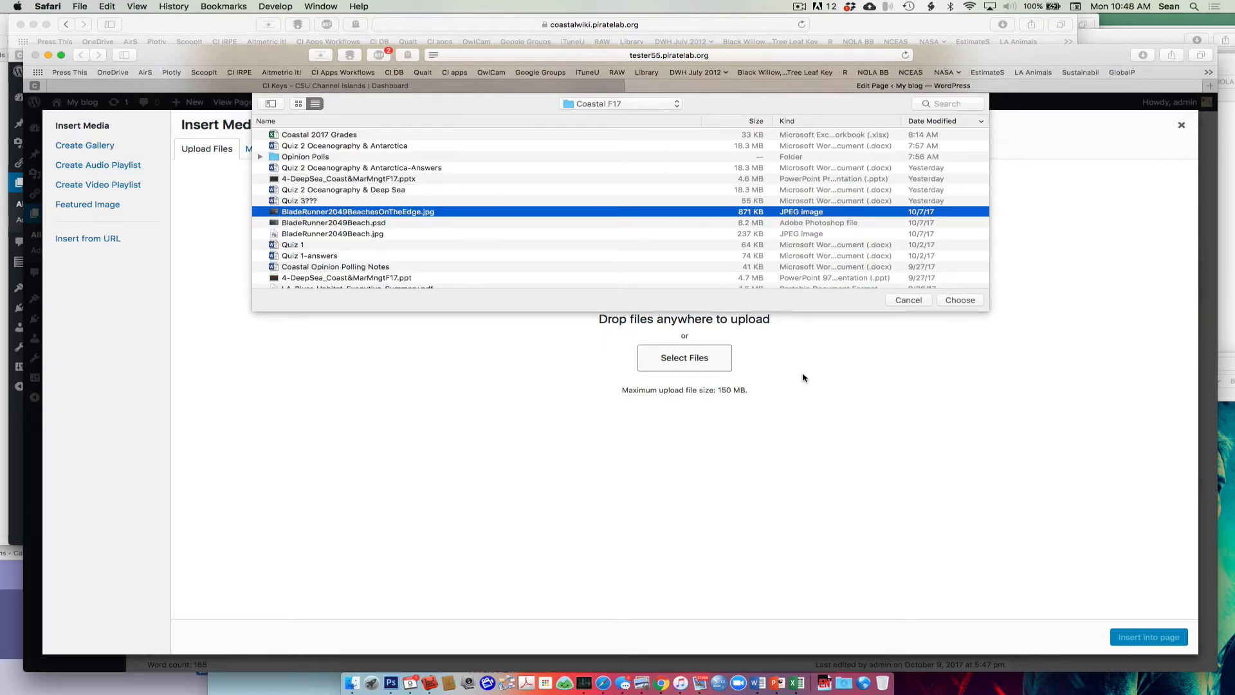
{"action": "left_click", "coordinate": [961, 300]}
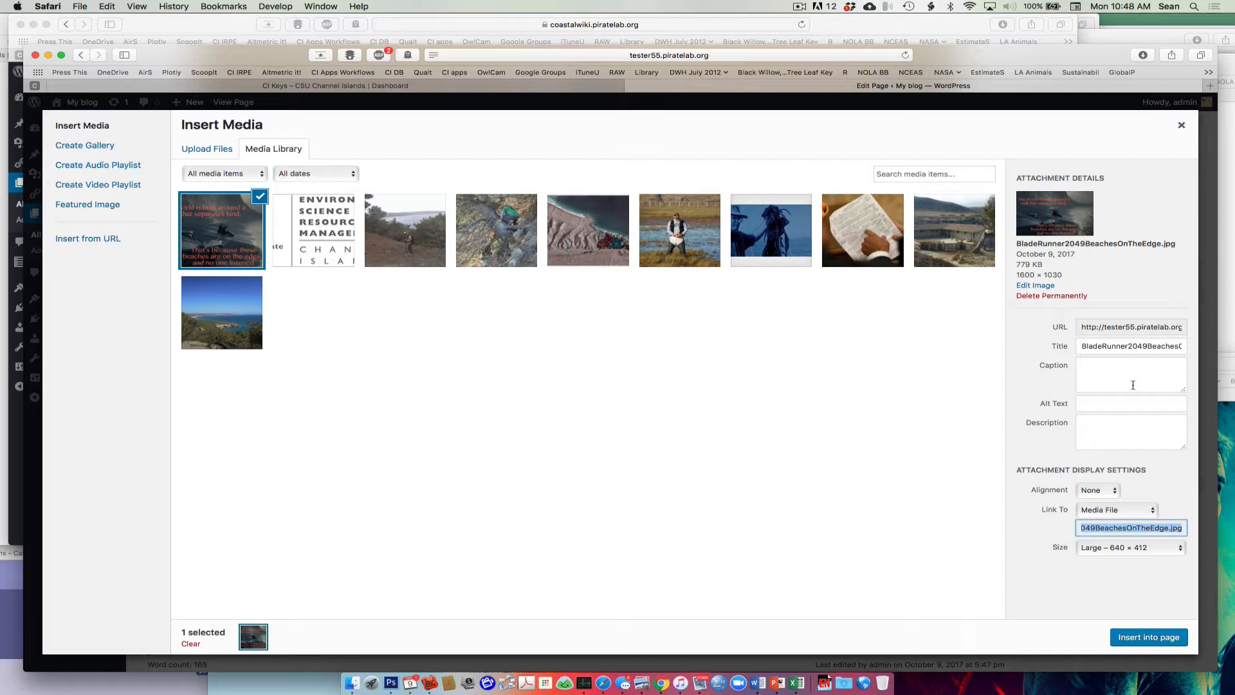
Caption the uploaded image "This is my photo from the movie." and insert it into the page
{"action": "left_click", "coordinate": [1116, 371]}
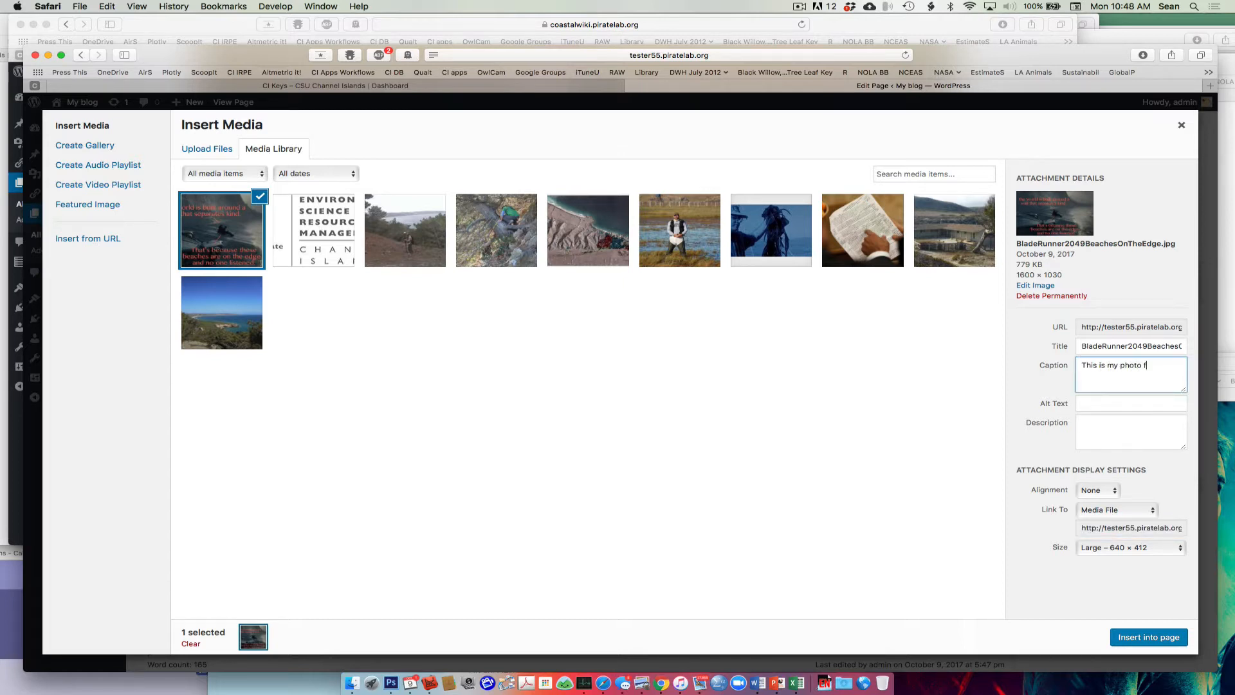
{"action": "type", "text": "movie."}
{"action": "left_click", "coordinate": [1149, 637]}
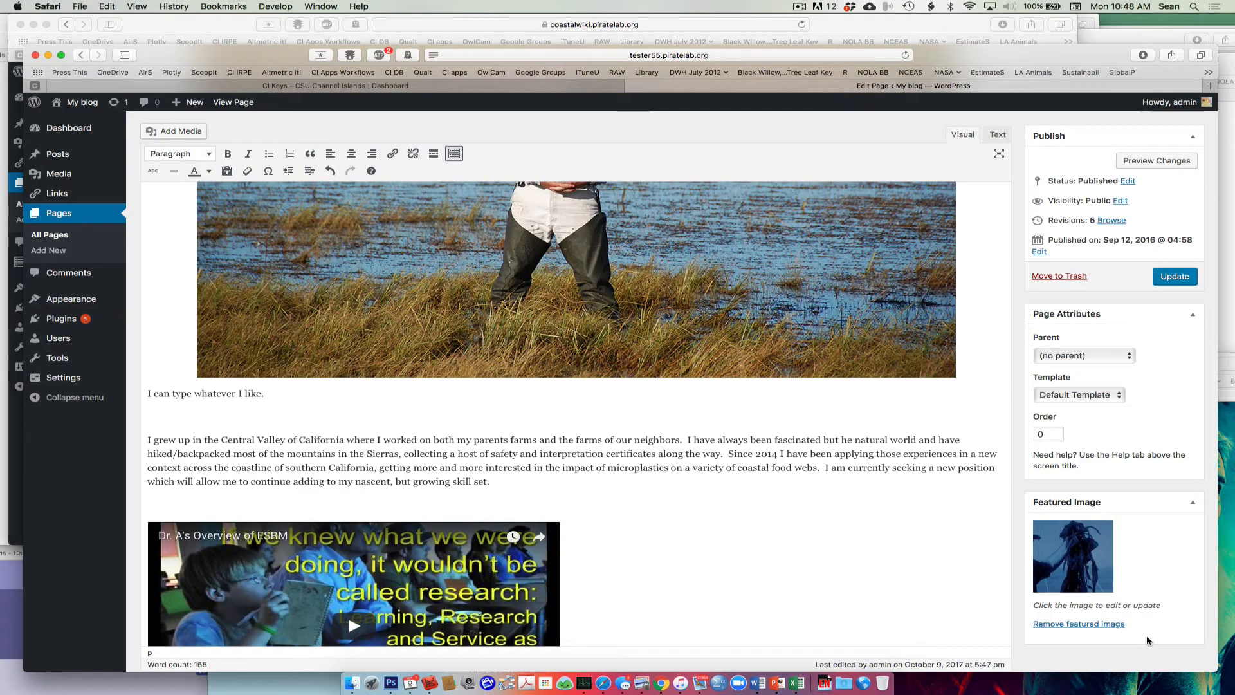
Add two blank lines between the movie photo's caption and the biography paragraph, and look over the page content
{"action": "scroll", "coordinate": [772, 573], "scroll_direction": "down", "scroll_amount": 3}
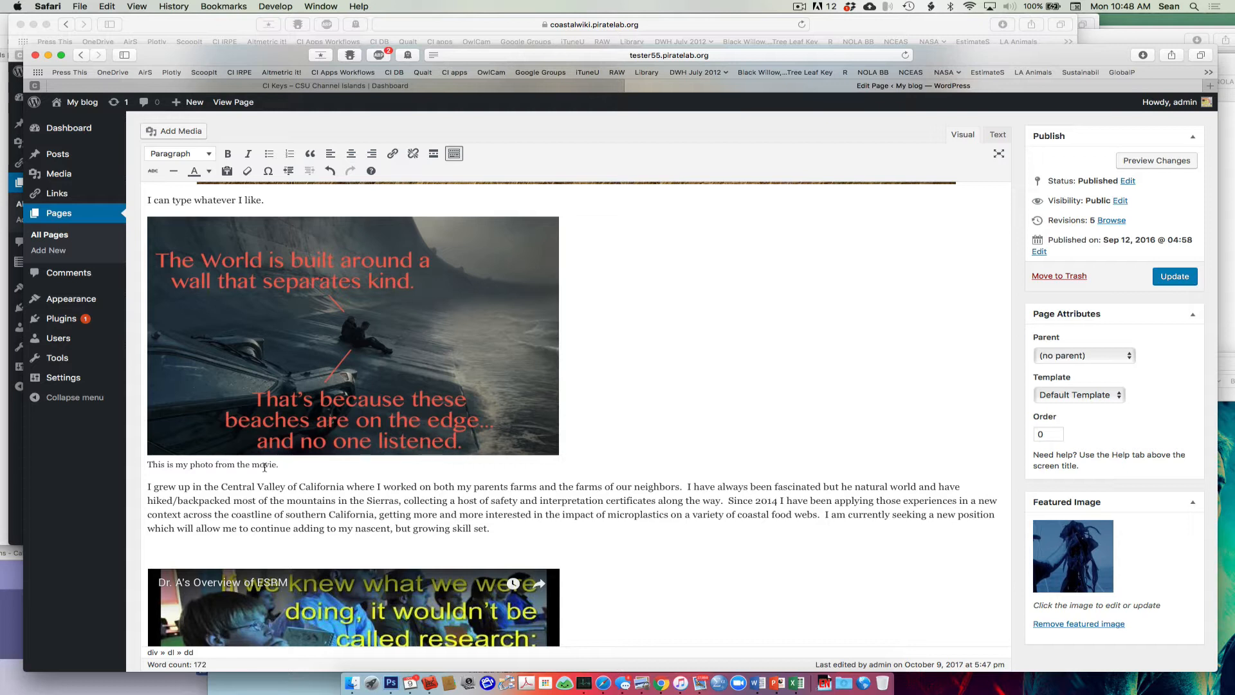
{"action": "key", "text": "Return"}
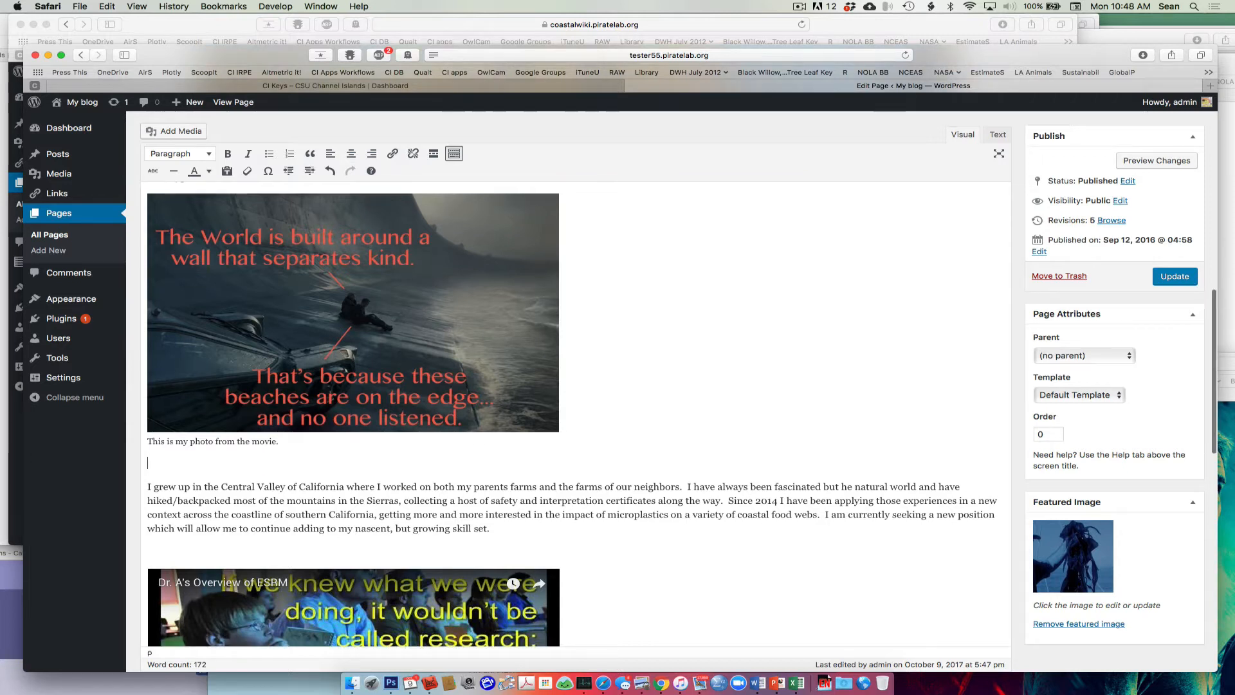
{"action": "key", "text": "Return"}
{"action": "scroll", "coordinate": [267, 470], "scroll_direction": "up", "scroll_amount": 6}
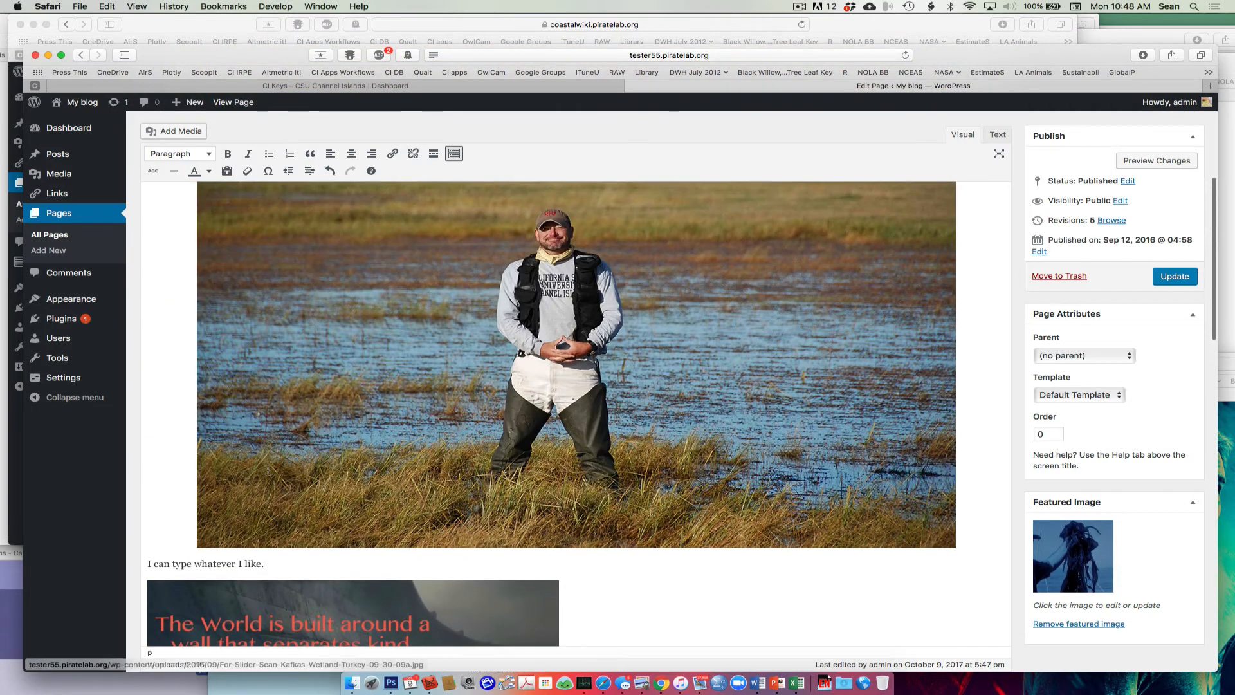
{"action": "scroll", "coordinate": [268, 470], "scroll_direction": "down", "scroll_amount": 7}
{"action": "scroll", "coordinate": [268, 470], "scroll_direction": "down", "scroll_amount": 2}
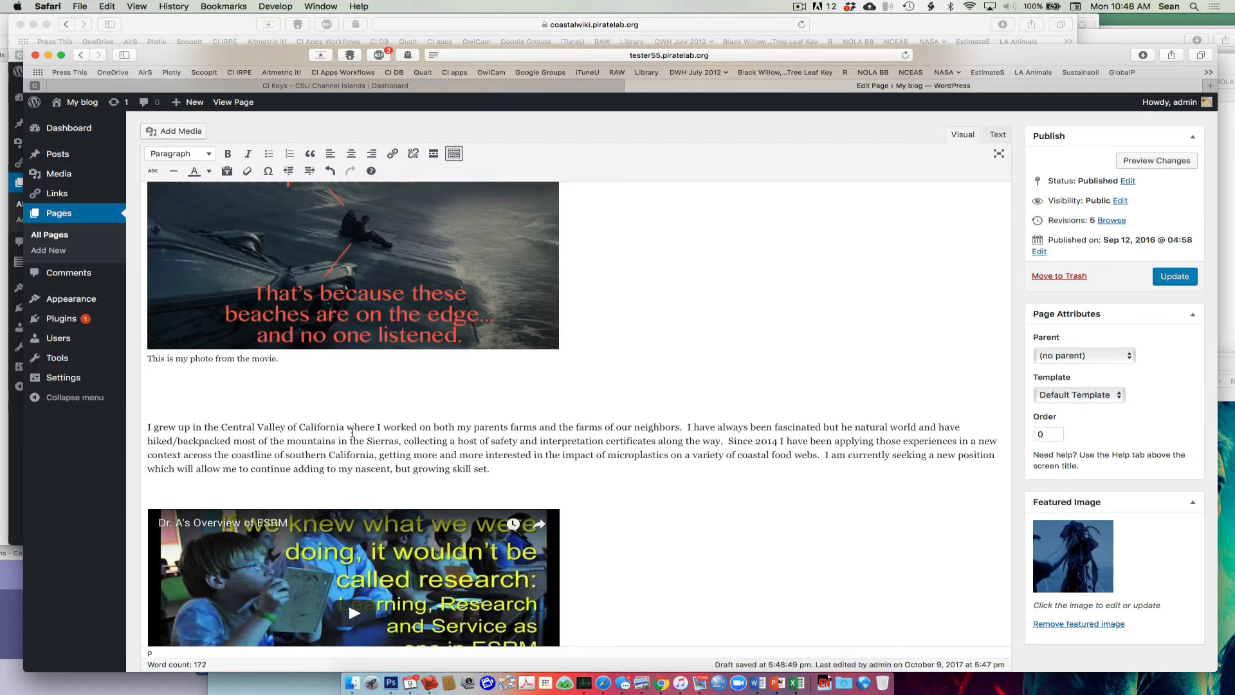
{"action": "mouse_move", "coordinate": [347, 427]}
{"action": "left_mouse_down"}
{"action": "mouse_move", "coordinate": [367, 428]}
{"action": "mouse_move", "coordinate": [330, 426]}
{"action": "mouse_move", "coordinate": [345, 427]}
{"action": "left_mouse_up"}
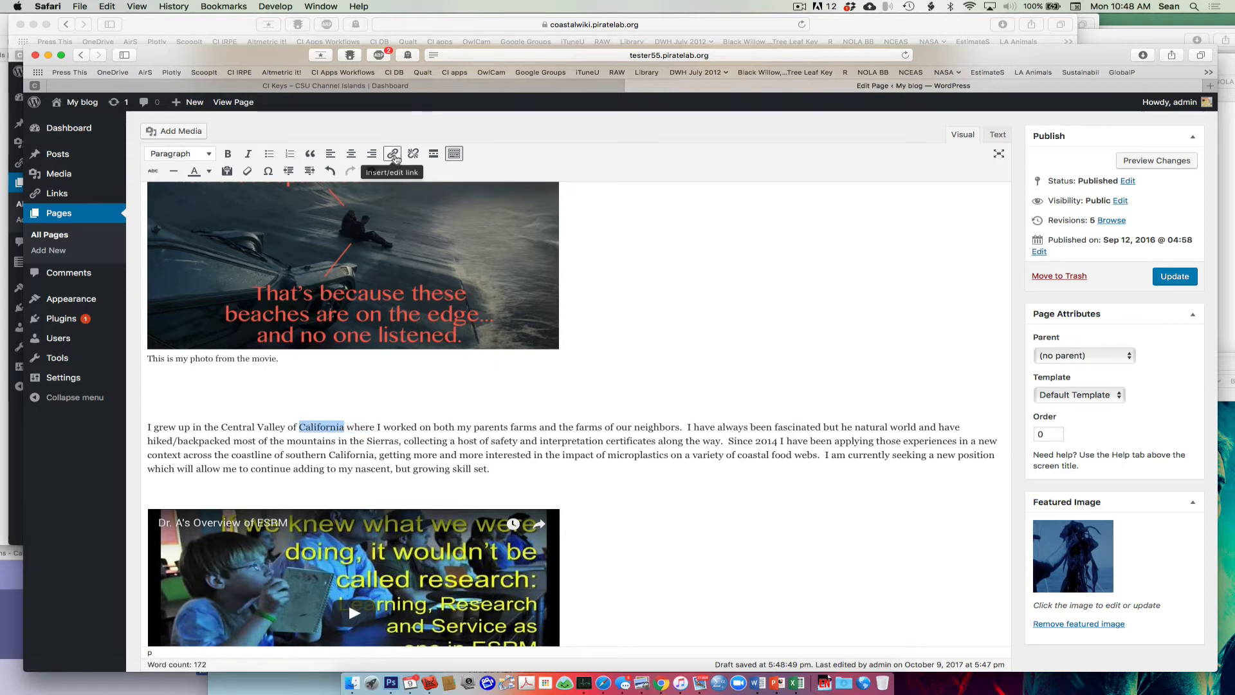
{"action": "left_click", "coordinate": [395, 158]}
{"action": "type", "text": "http://bladerunnermovie.com"}
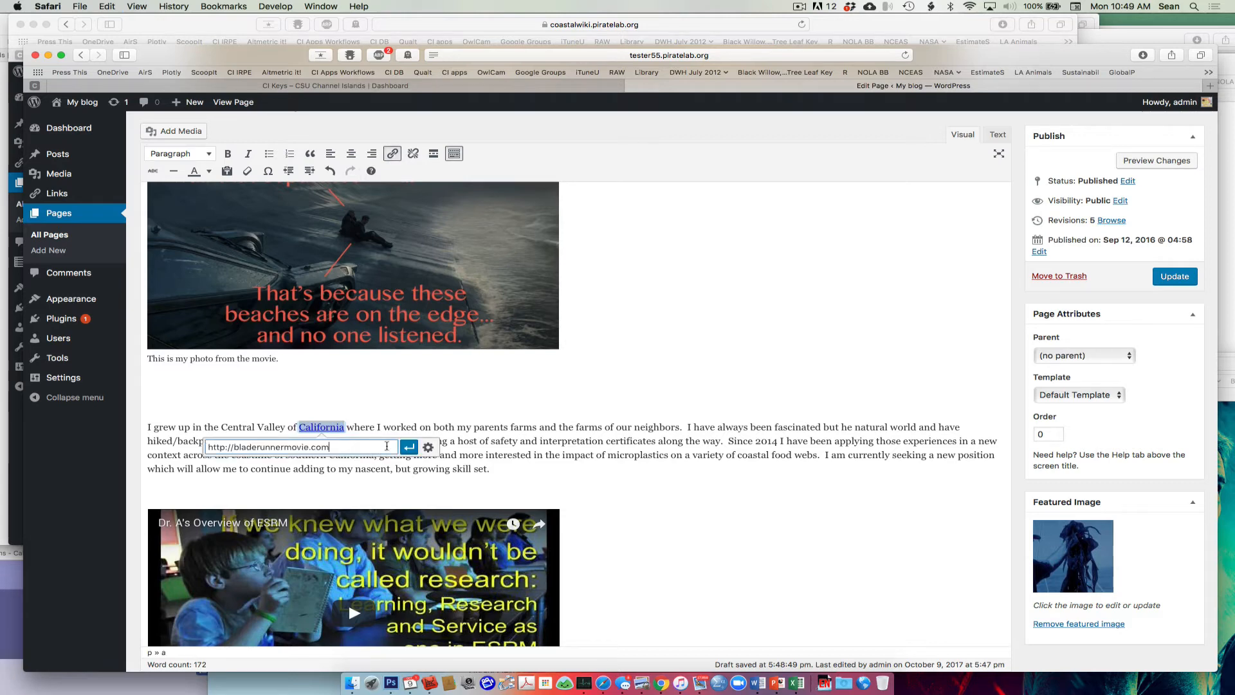
{"action": "left_click", "coordinate": [427, 449]}
{"action": "left_click", "coordinate": [531, 322]}
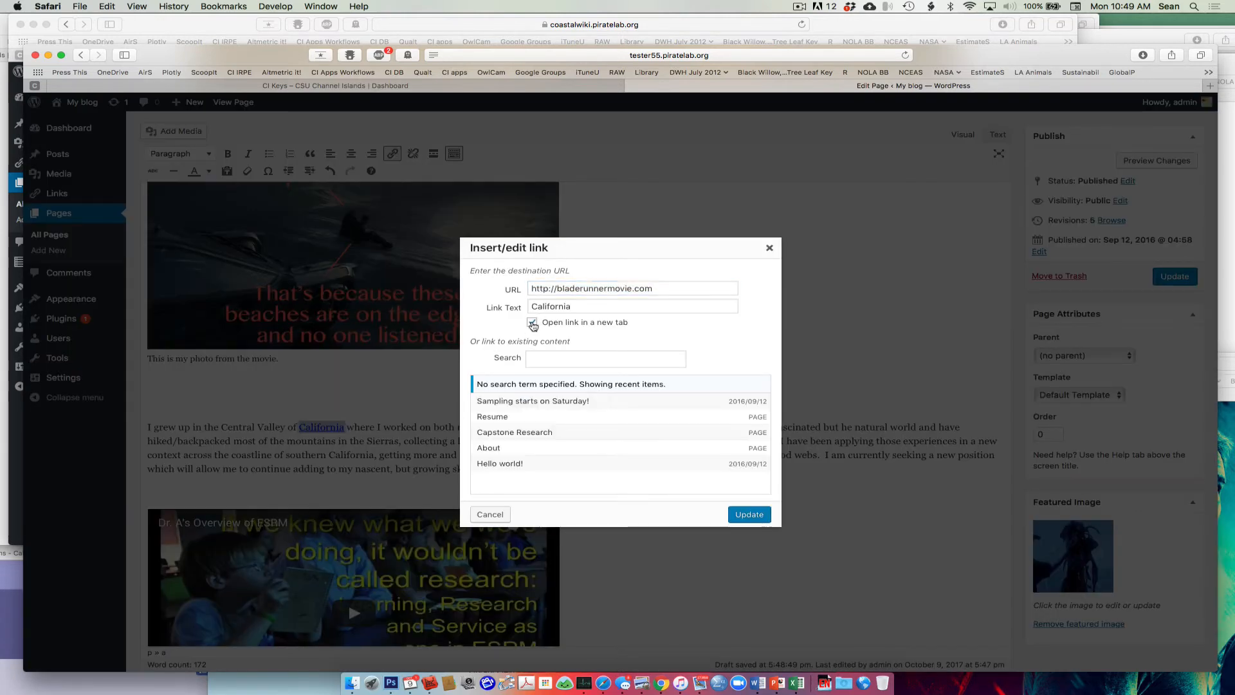
{"action": "left_click", "coordinate": [739, 514]}
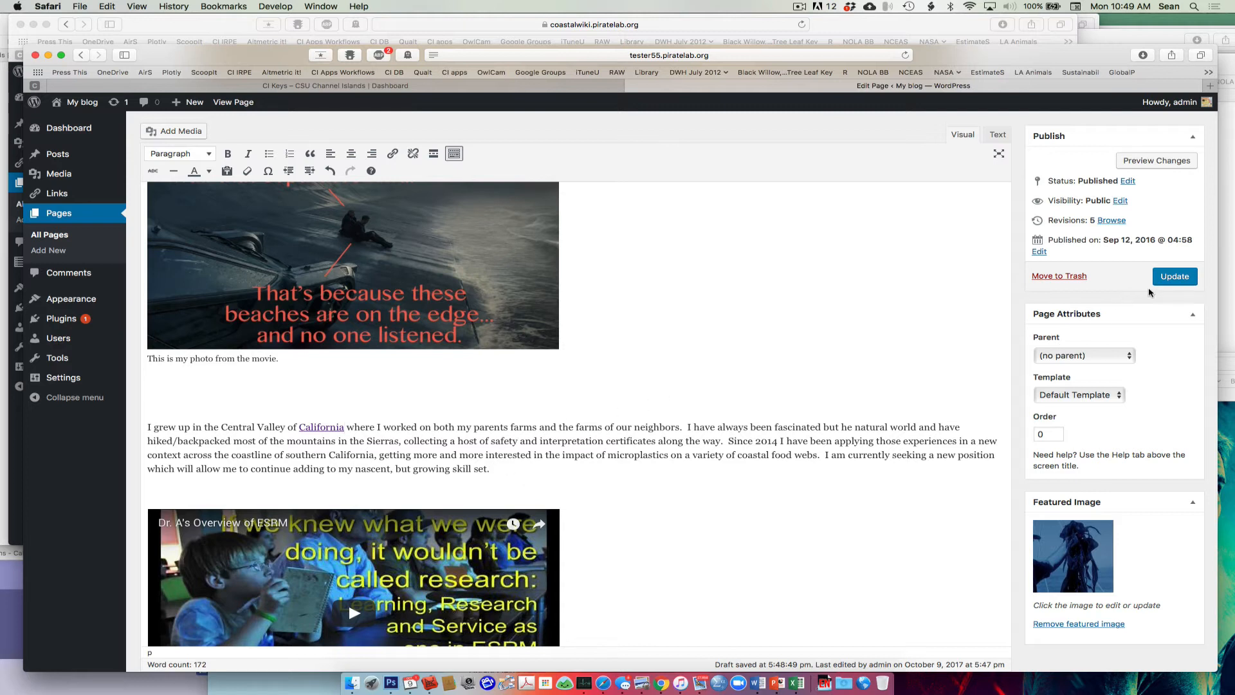
{"action": "left_click", "coordinate": [1174, 276]}
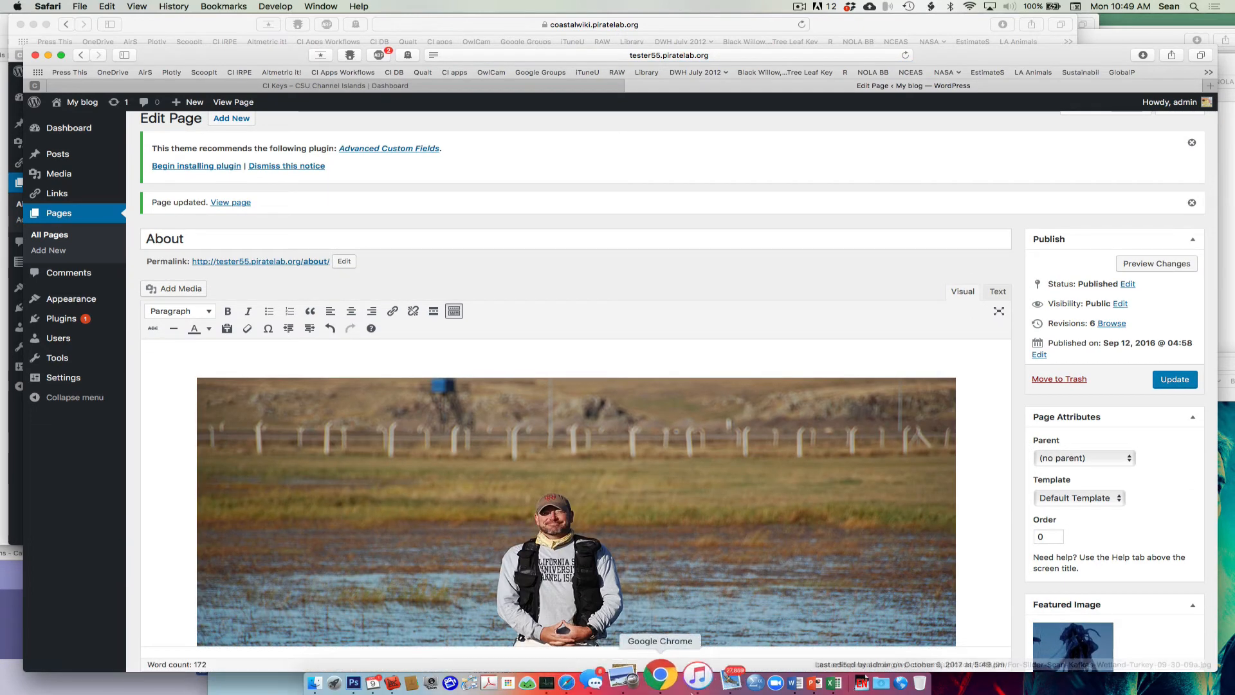
Switch to YouTube in Chrome, open the "Exxon TV Ad Sept 2017" video and copy its share link
{"action": "left_click", "coordinate": [661, 683]}
{"action": "left_click", "coordinate": [263, 105]}
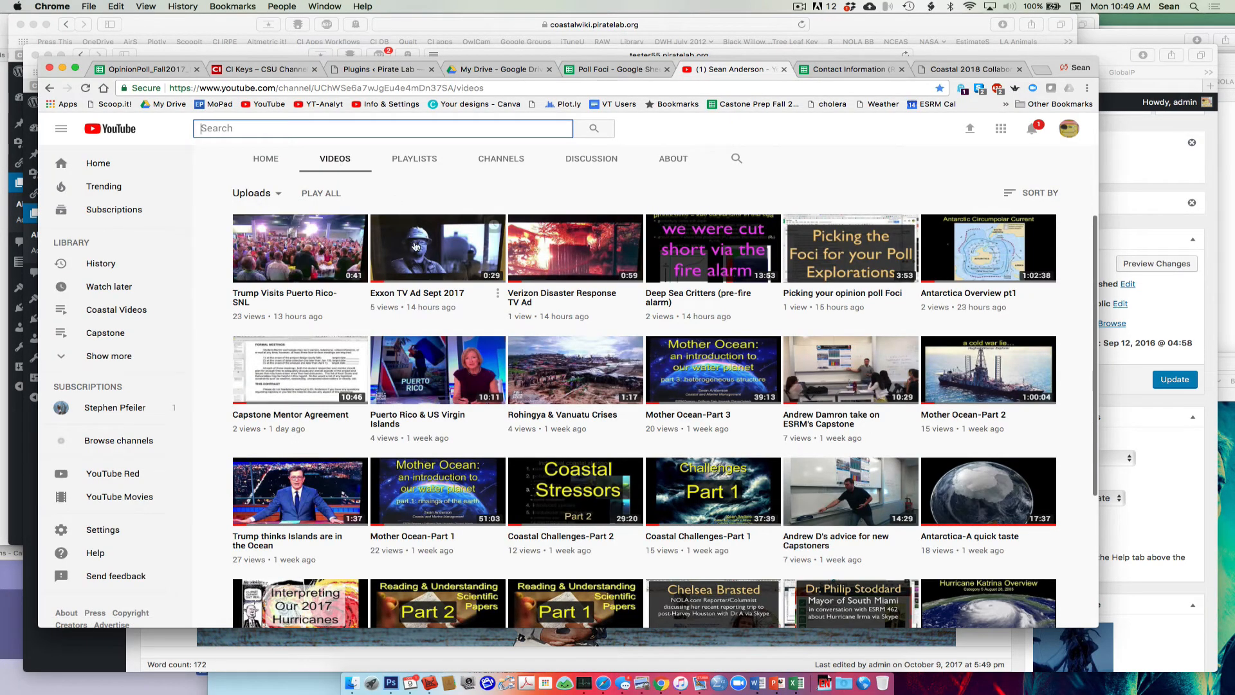
{"action": "left_click", "coordinate": [415, 246]}
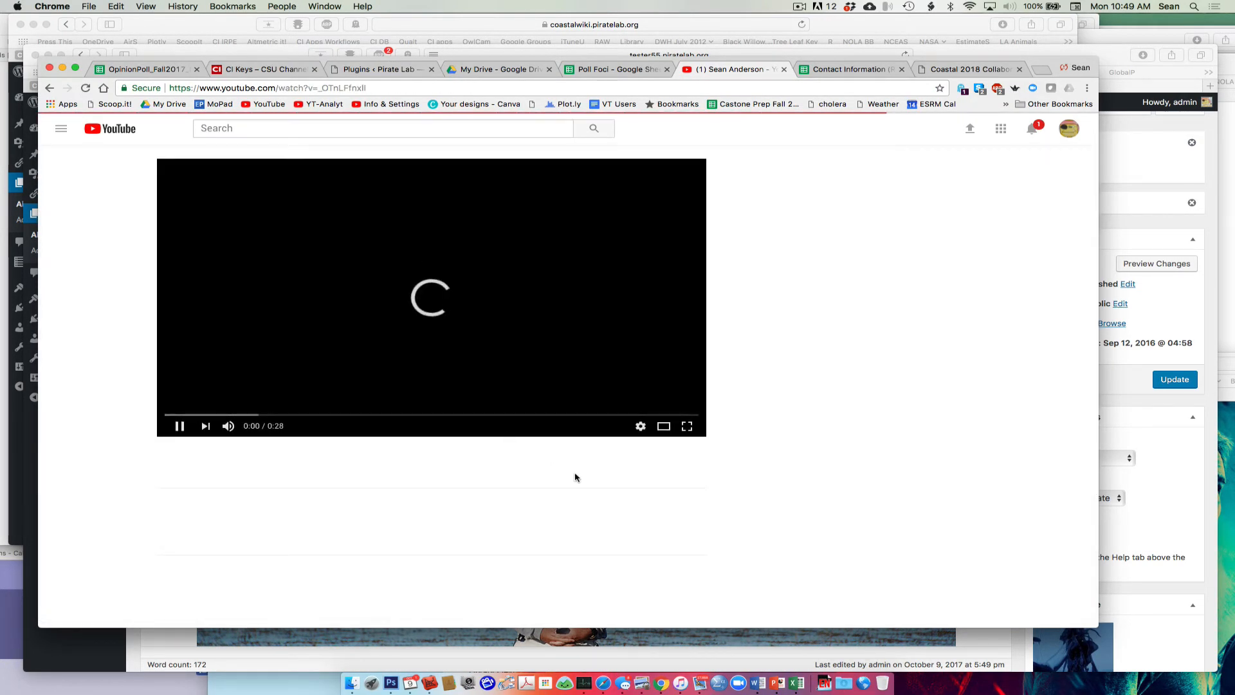
{"action": "left_click", "coordinate": [627, 476]}
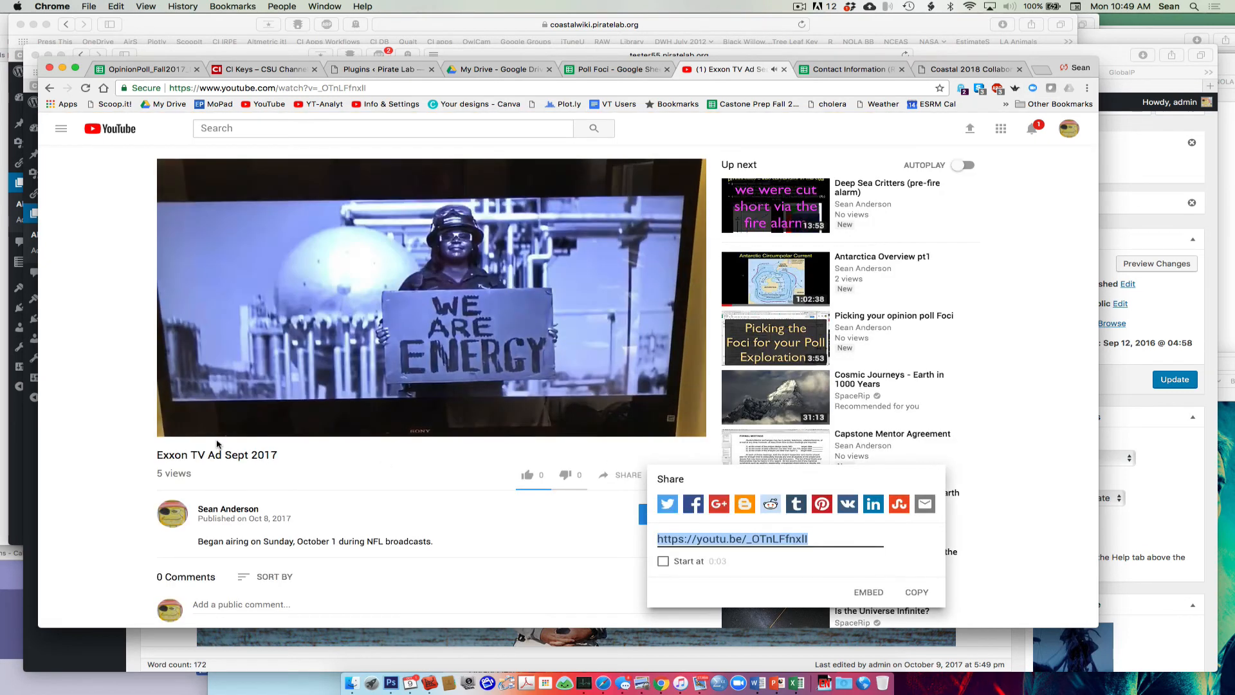
{"action": "left_click", "coordinate": [602, 682]}
{"action": "scroll", "coordinate": [545, 577], "scroll_direction": "down", "scroll_amount": 10}
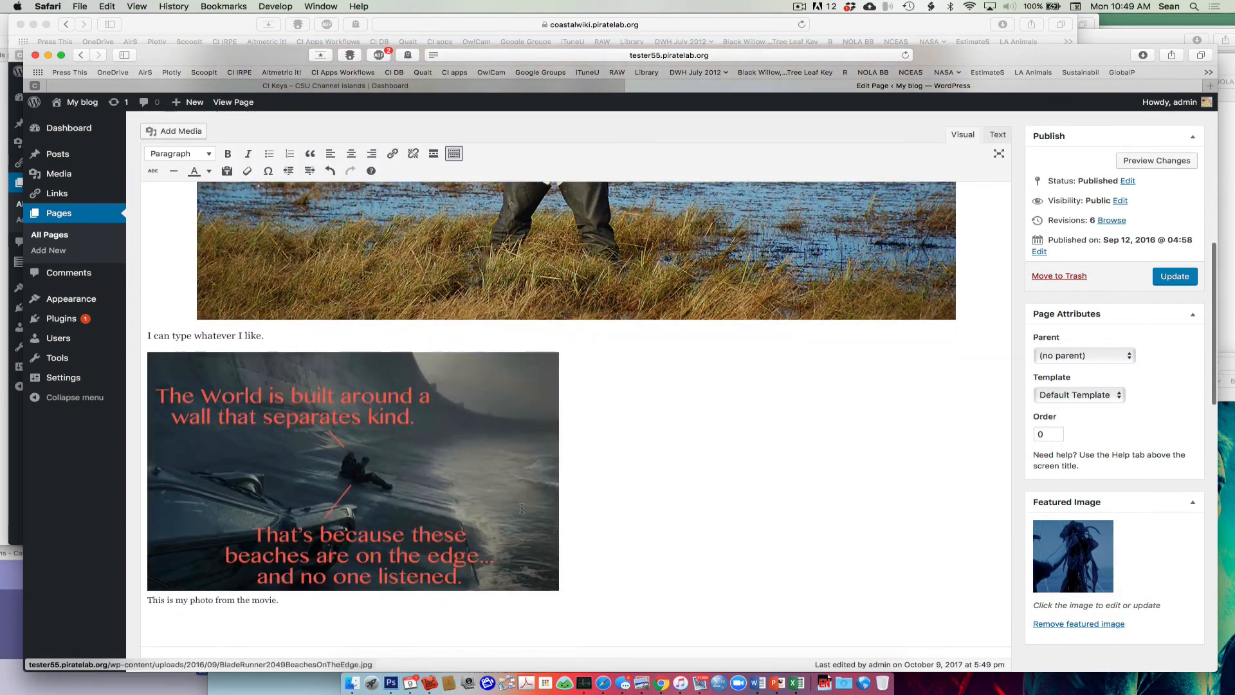
{"action": "left_click", "coordinate": [441, 532]}
{"action": "key", "text": "Return"}
{"action": "key", "text": "Return"}
{"action": "key", "text": "Return"}
{"action": "key", "text": "Return"}
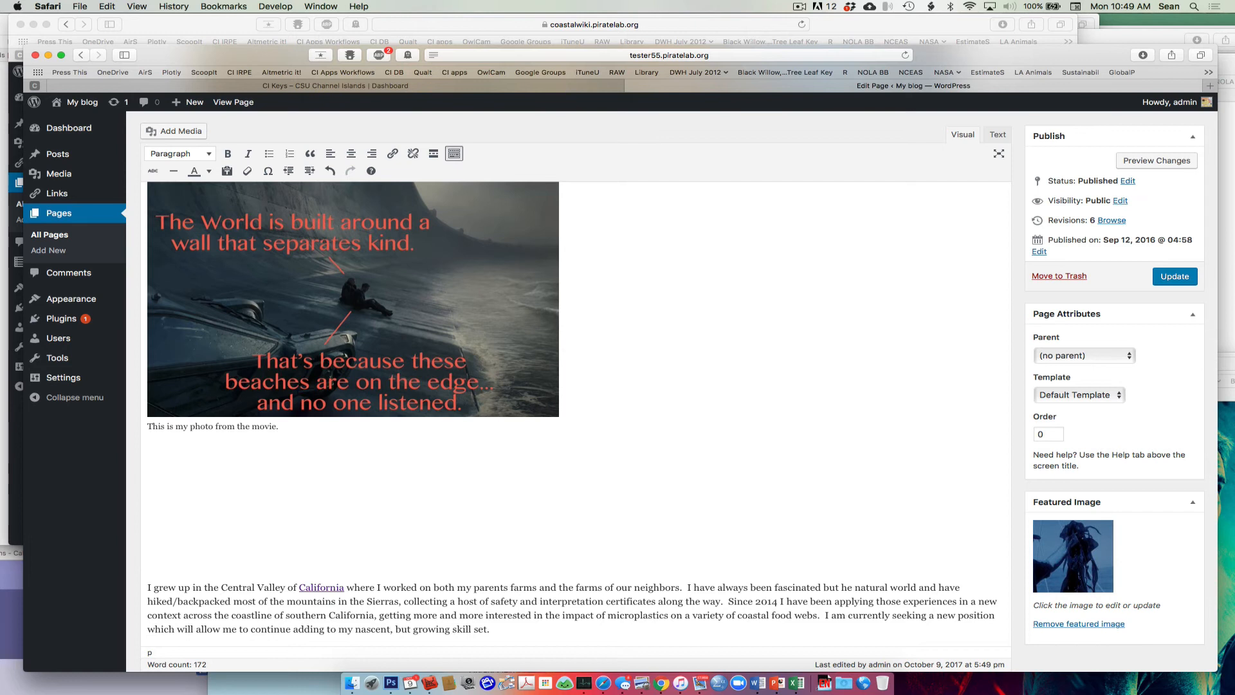
{"action": "type", "text": "https://youtu.be/_OTnLFfnxlI"}
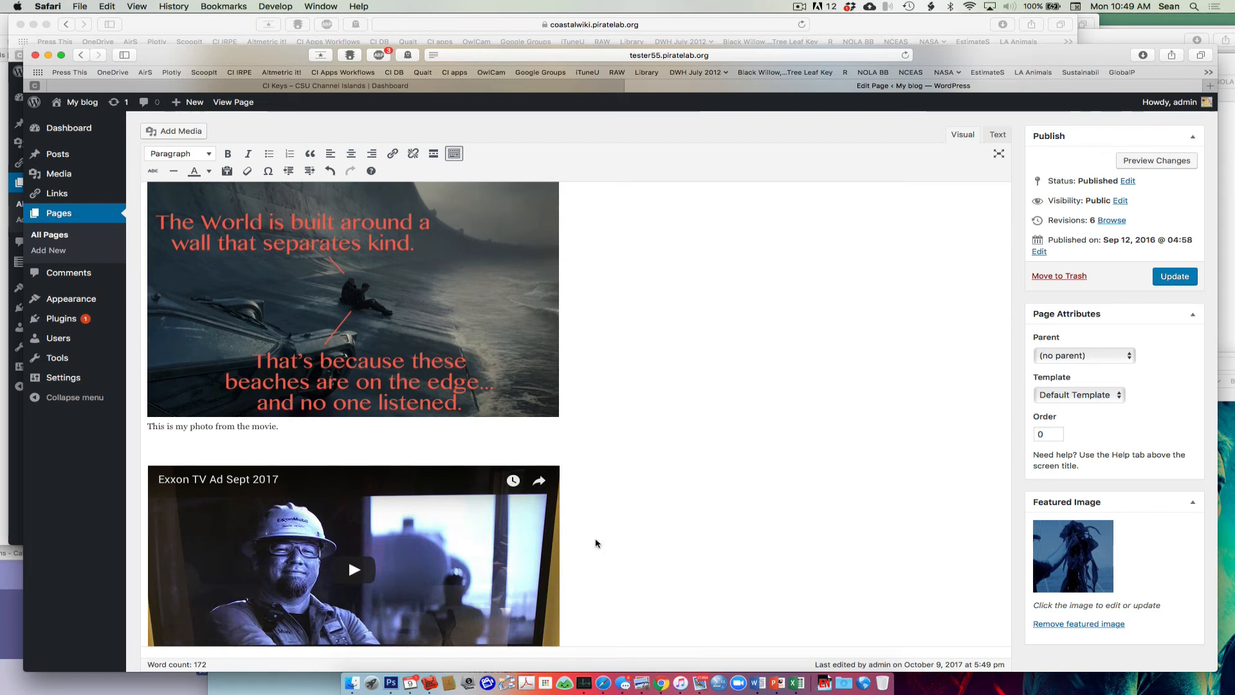
{"action": "left_click", "coordinate": [1173, 283]}
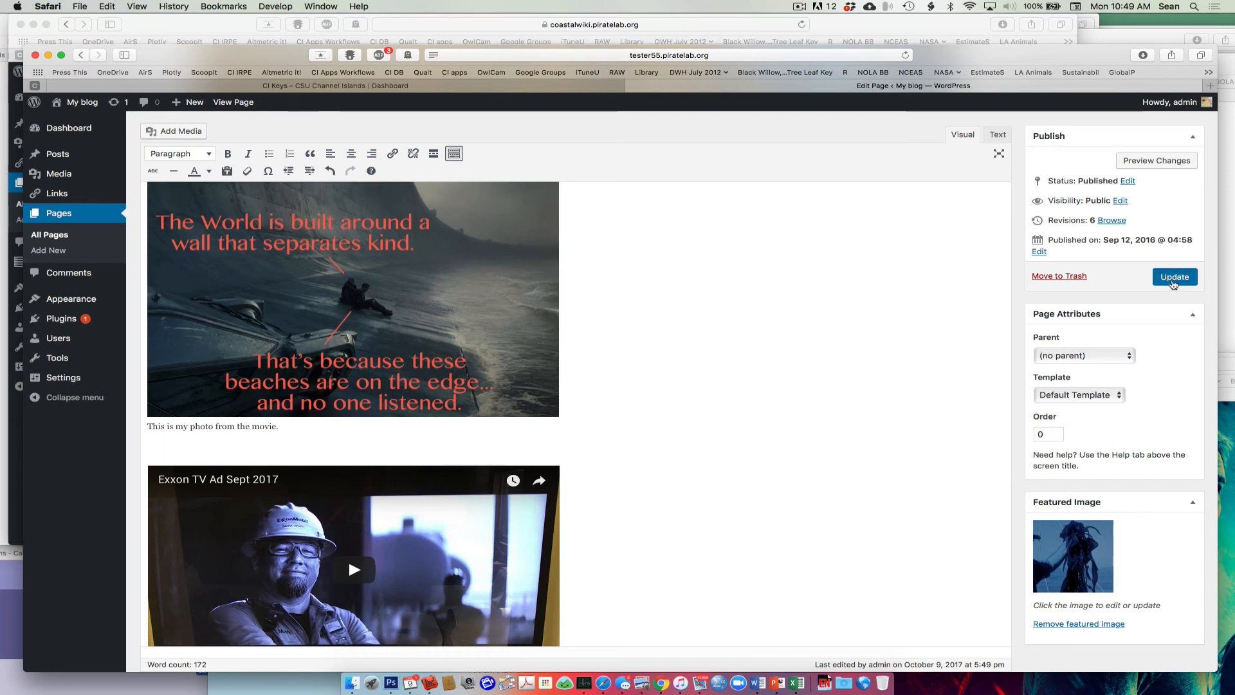